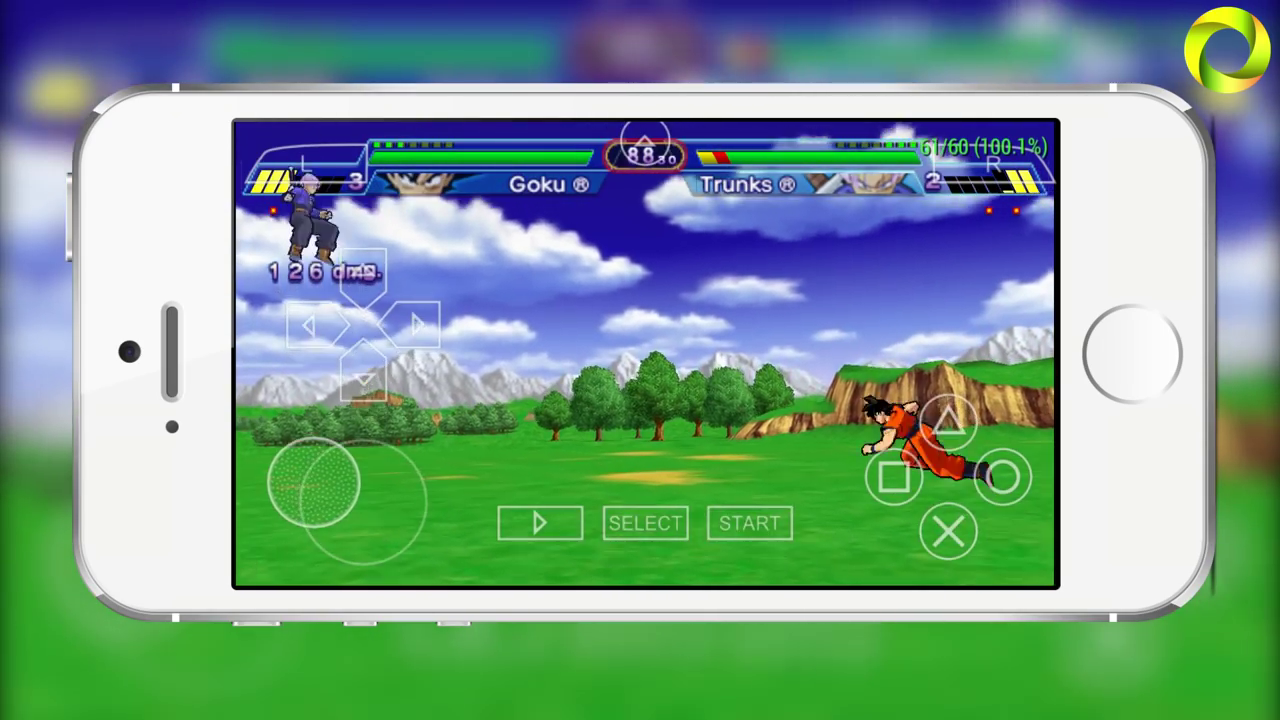
pyautogui.click(894, 476)
pyautogui.click(894, 476)
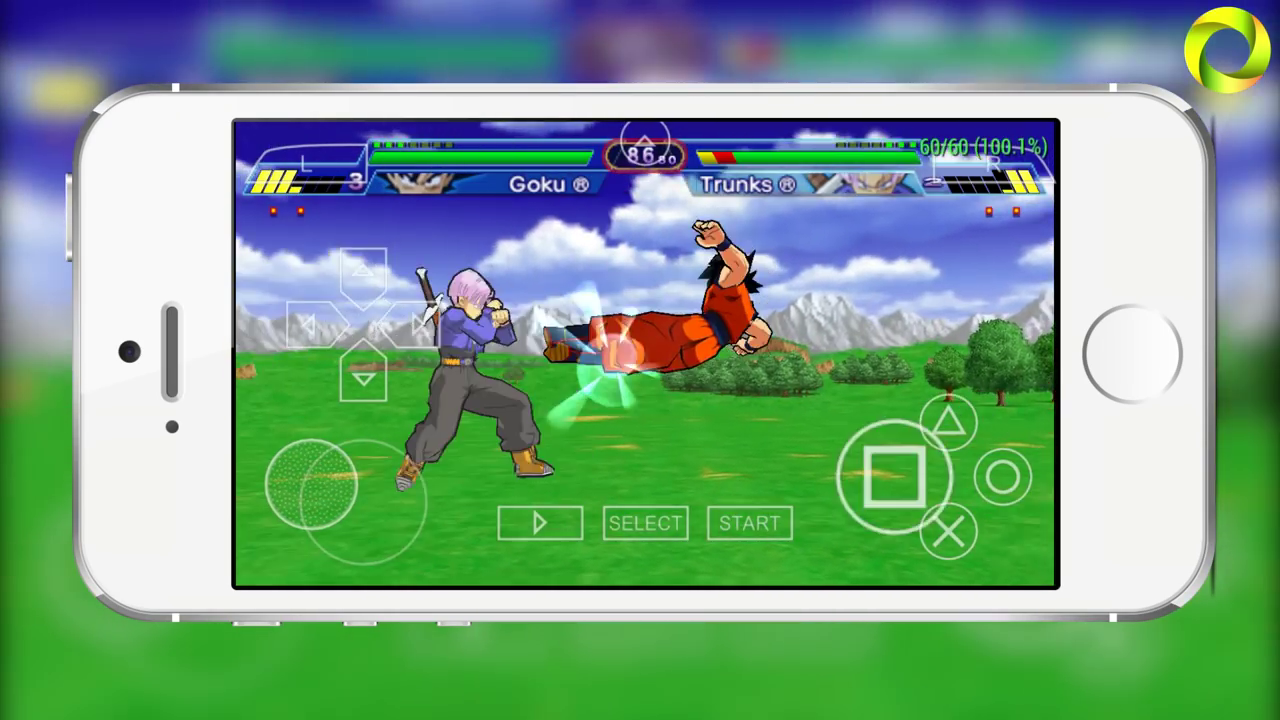
pyautogui.click(894, 476)
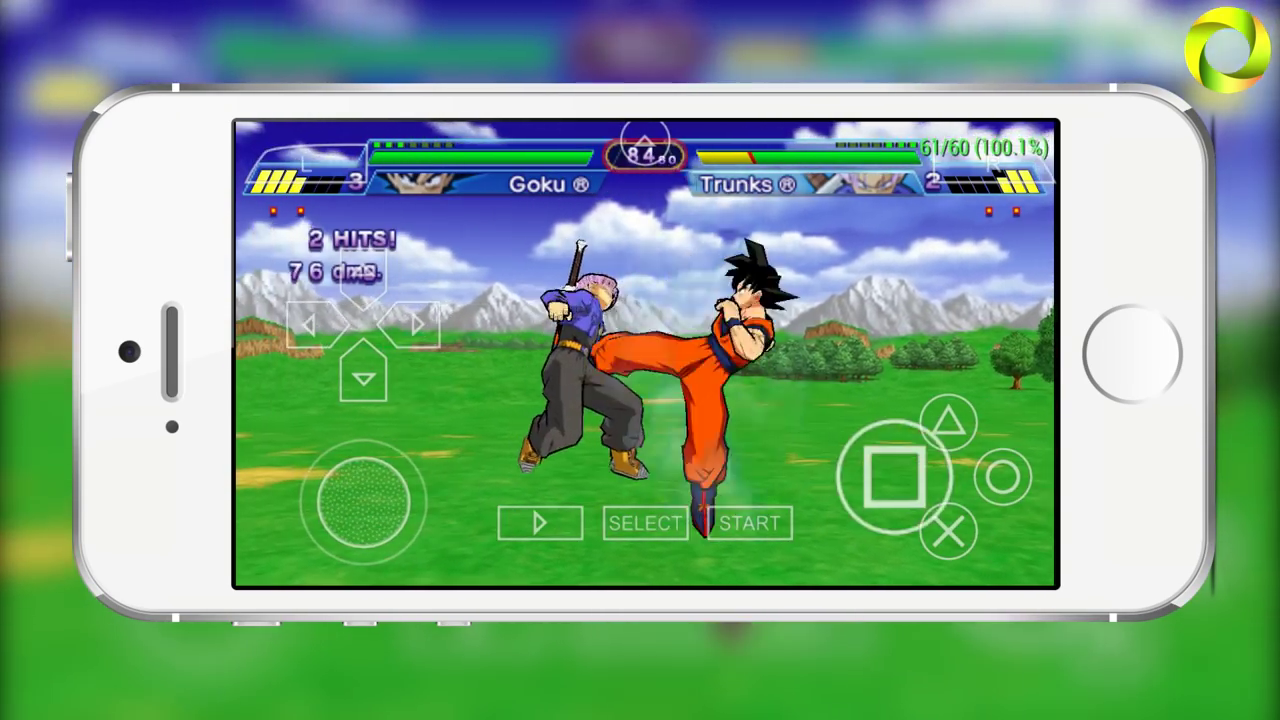
pyautogui.click(894, 476)
pyautogui.click(1002, 478)
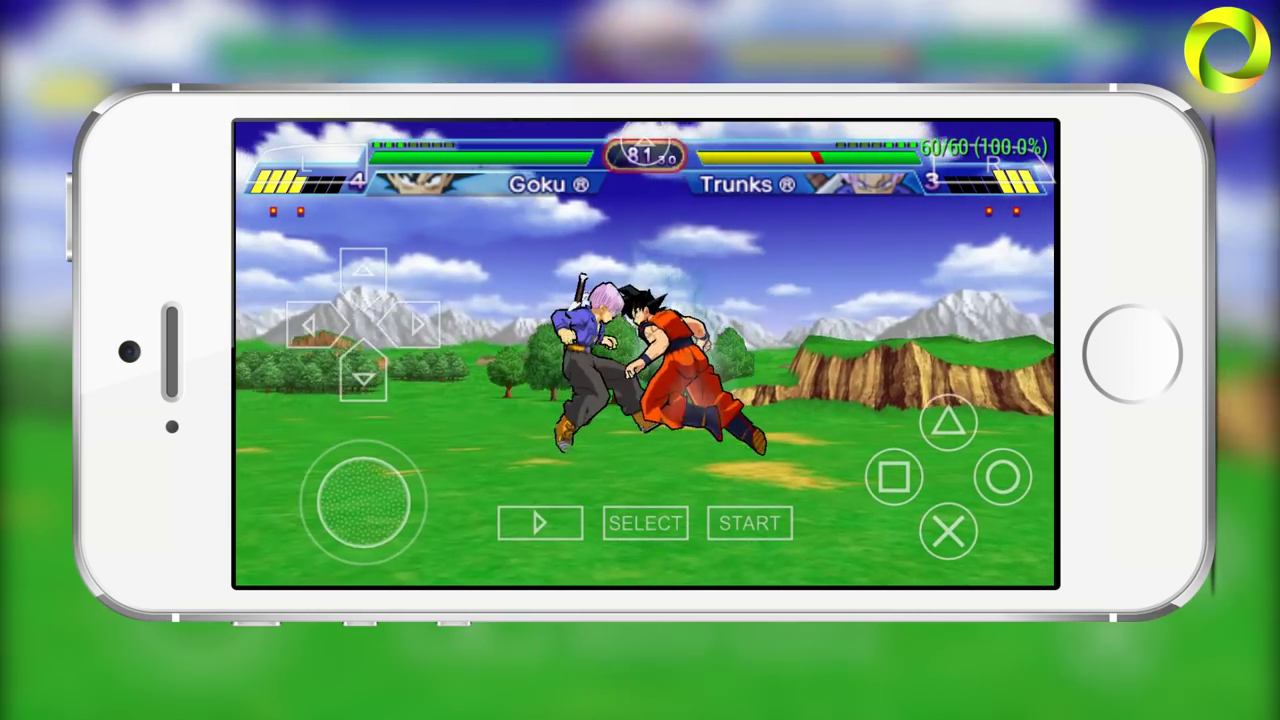
pyautogui.click(894, 476)
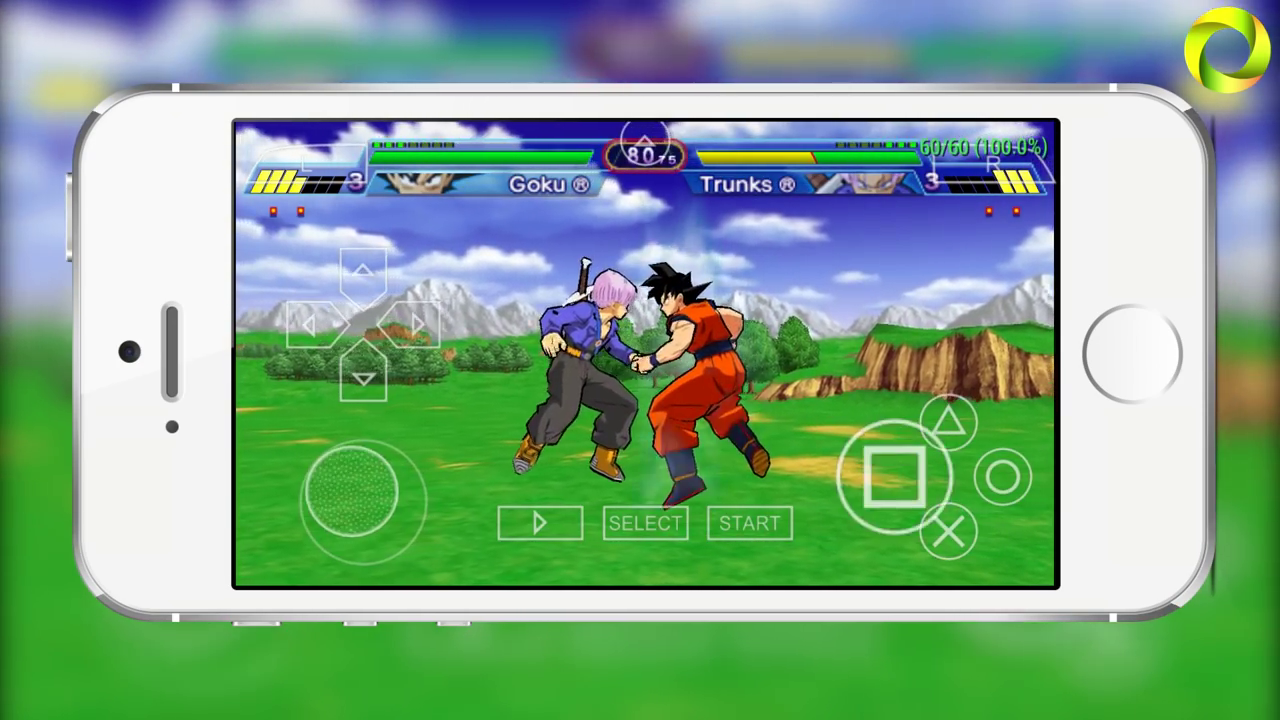
pyautogui.click(948, 422)
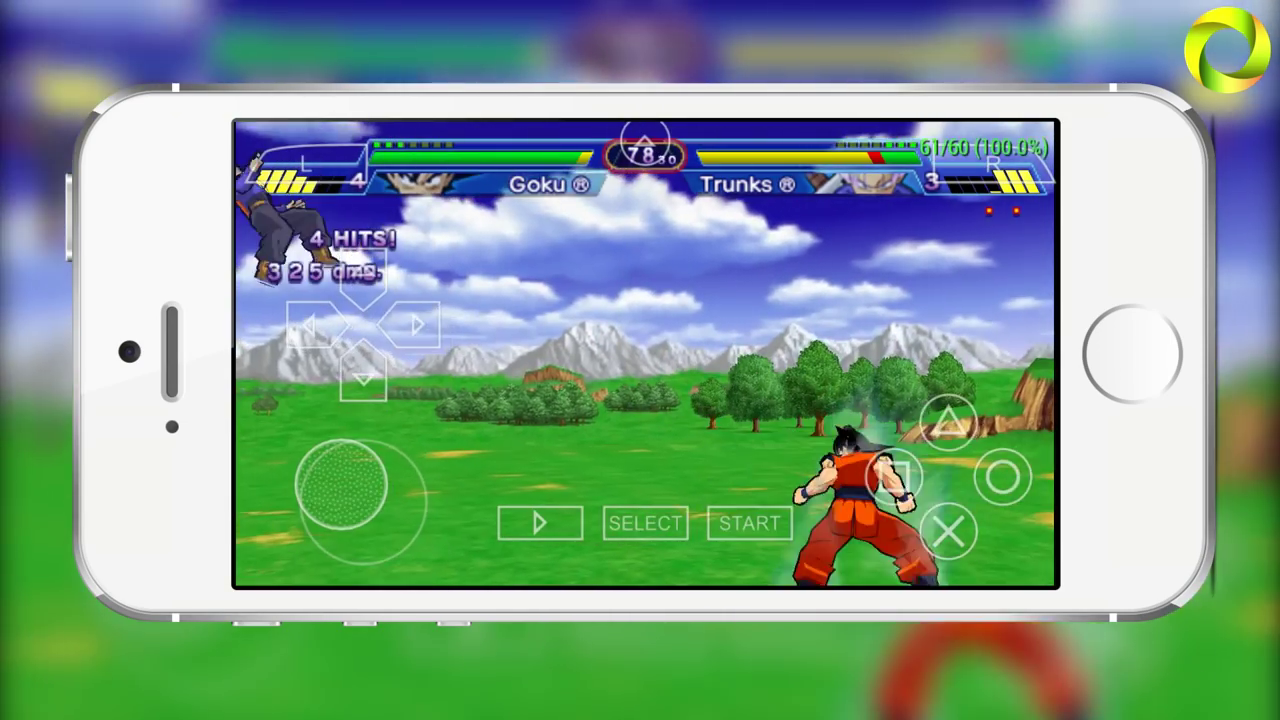
pyautogui.click(1002, 476)
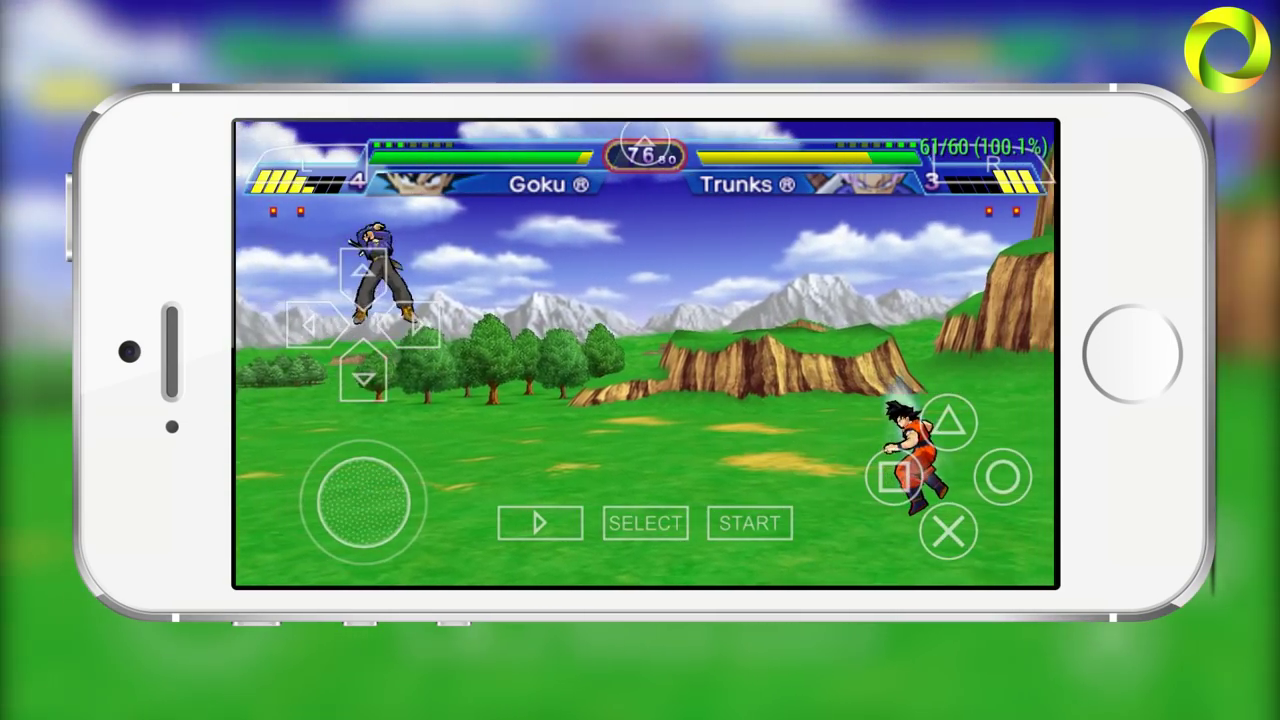
pyautogui.moveTo(363, 502); pyautogui.dragTo(310, 479)
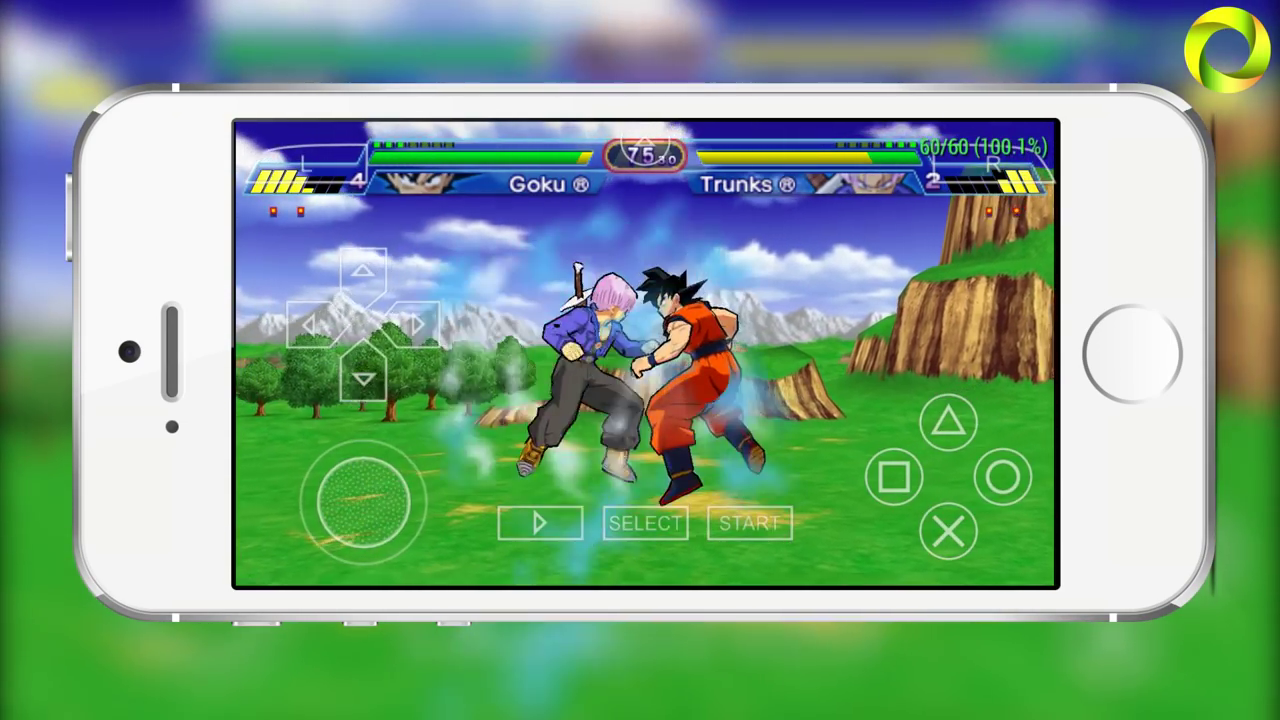
pyautogui.click(894, 476)
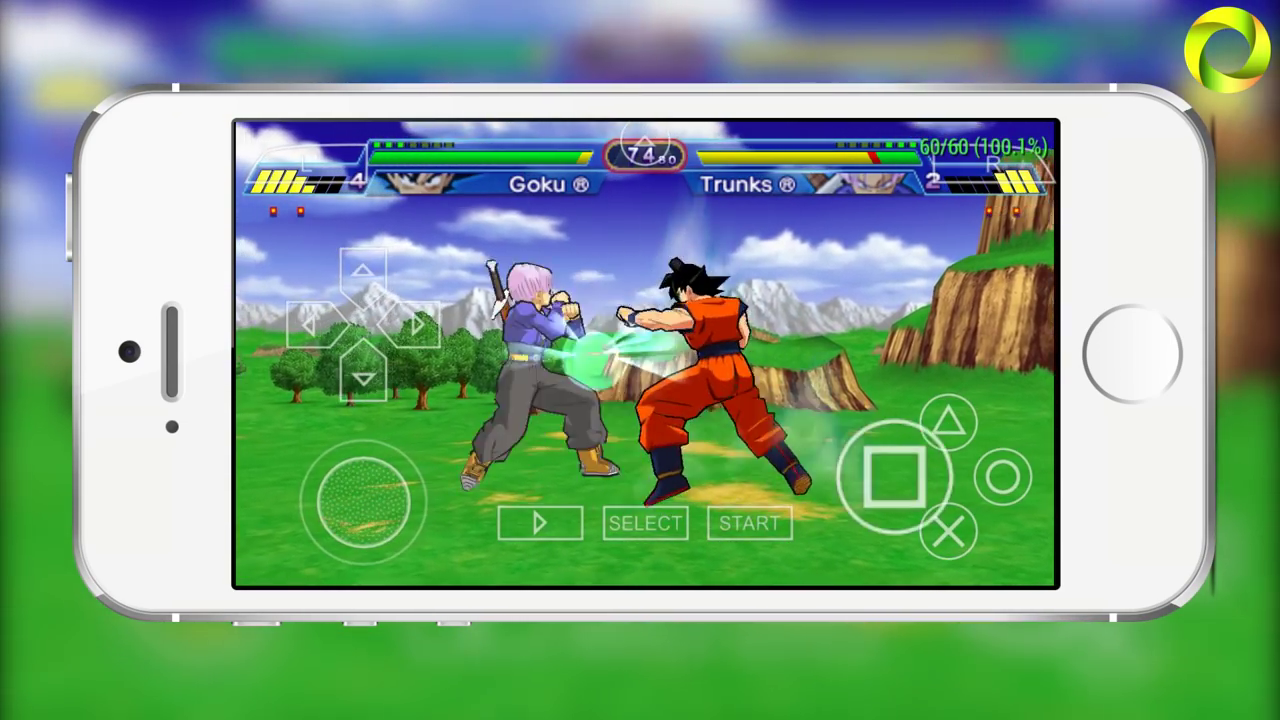
pyautogui.click(894, 476)
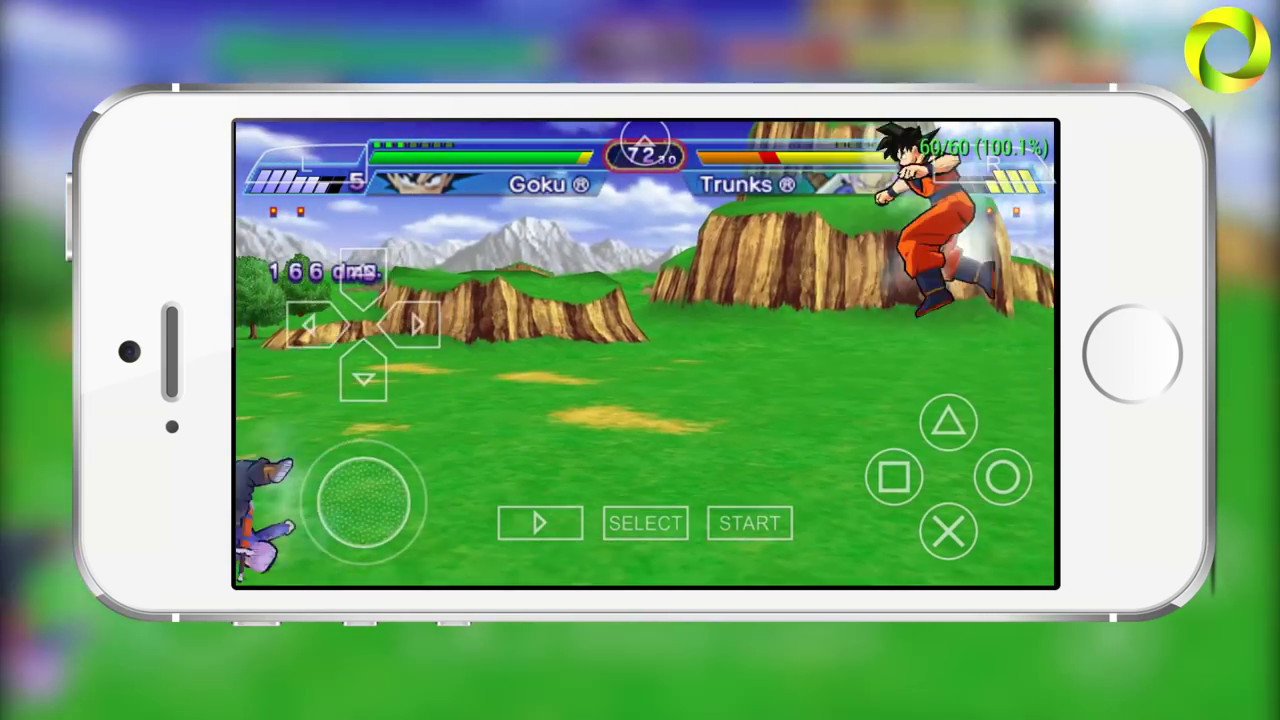
pyautogui.moveTo(363, 502); pyautogui.dragTo(319, 504)
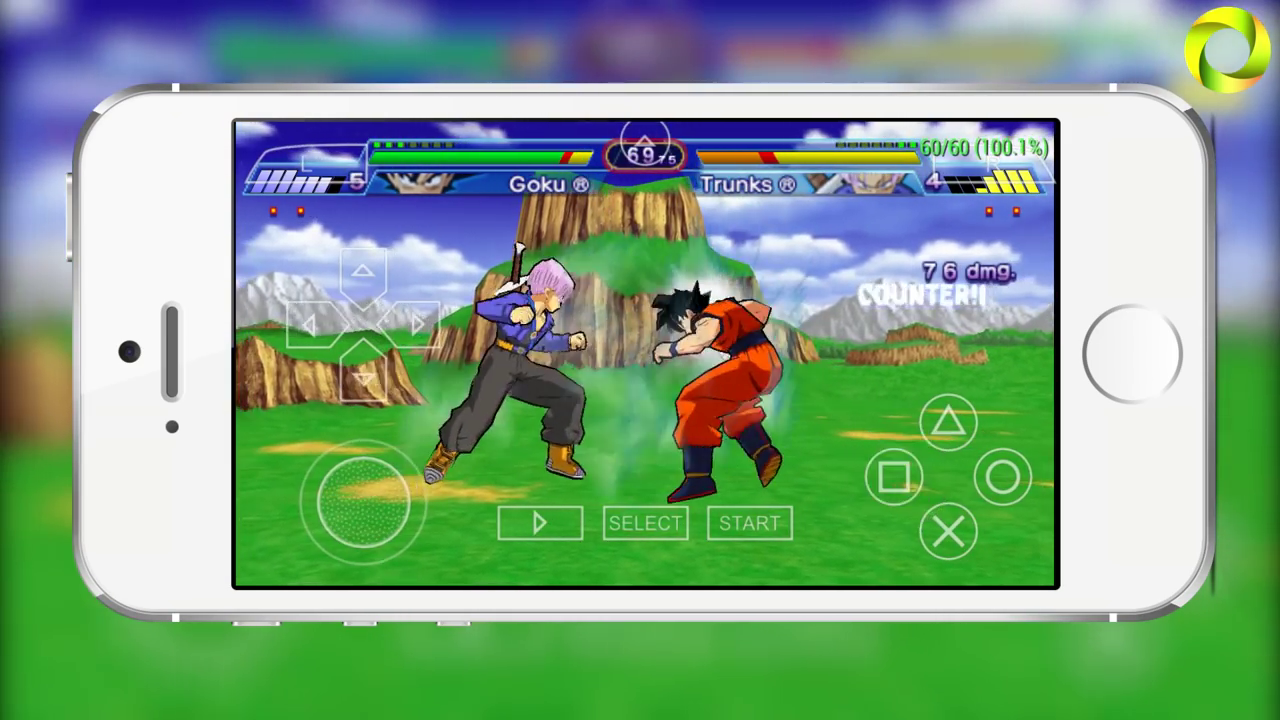
pyautogui.click(894, 476)
pyautogui.click(894, 476)
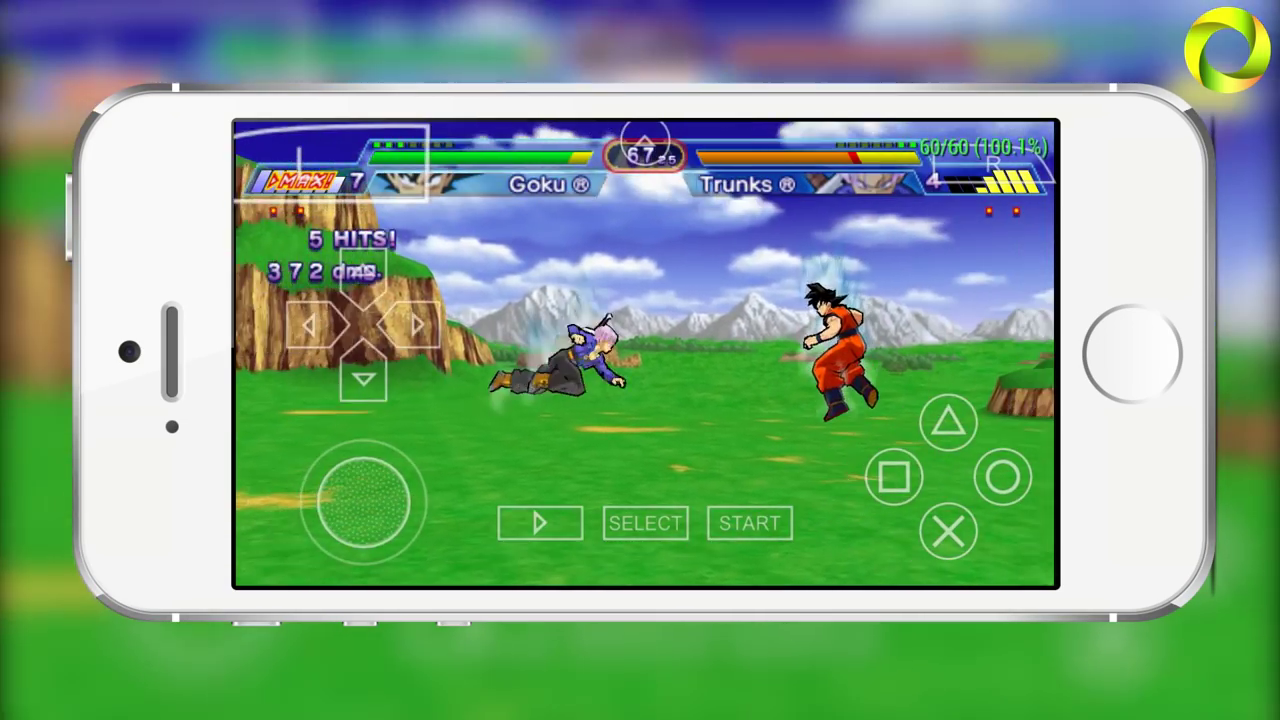
pyautogui.click(894, 476)
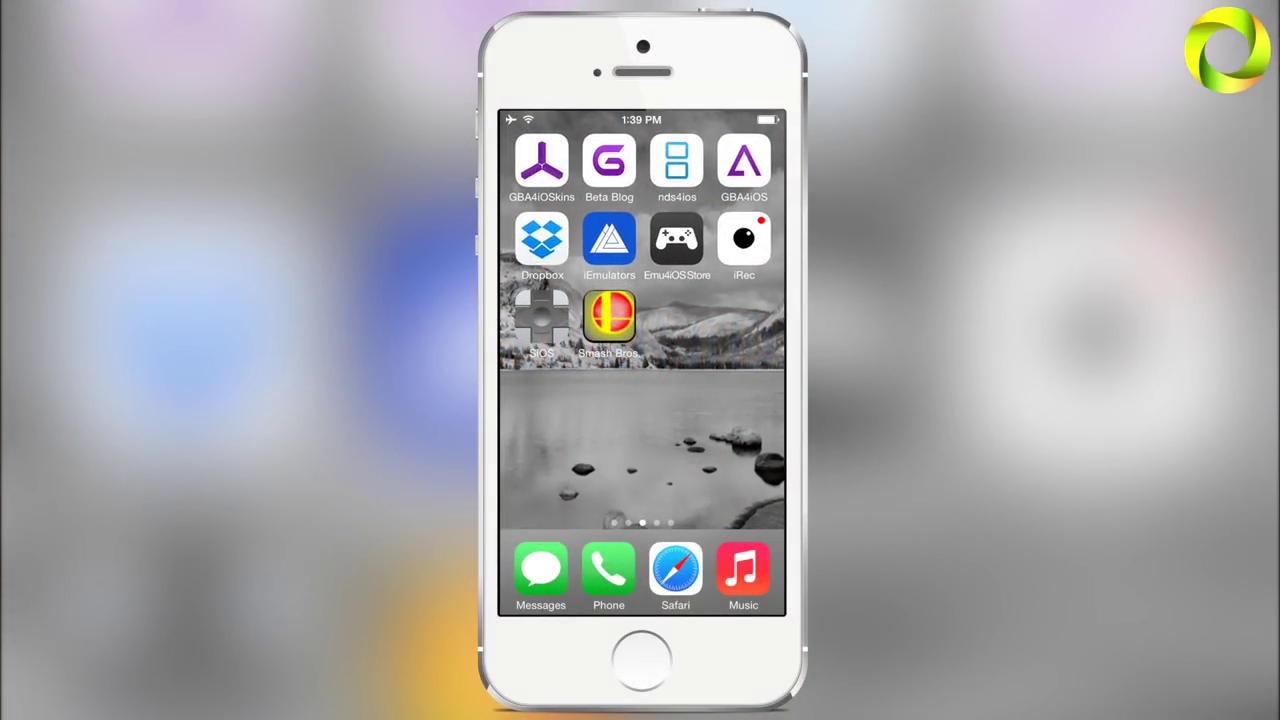
# - Open the iEmulators site and bring up the details of the PPSSPP emulator from its app list
pyautogui.click(610, 240)
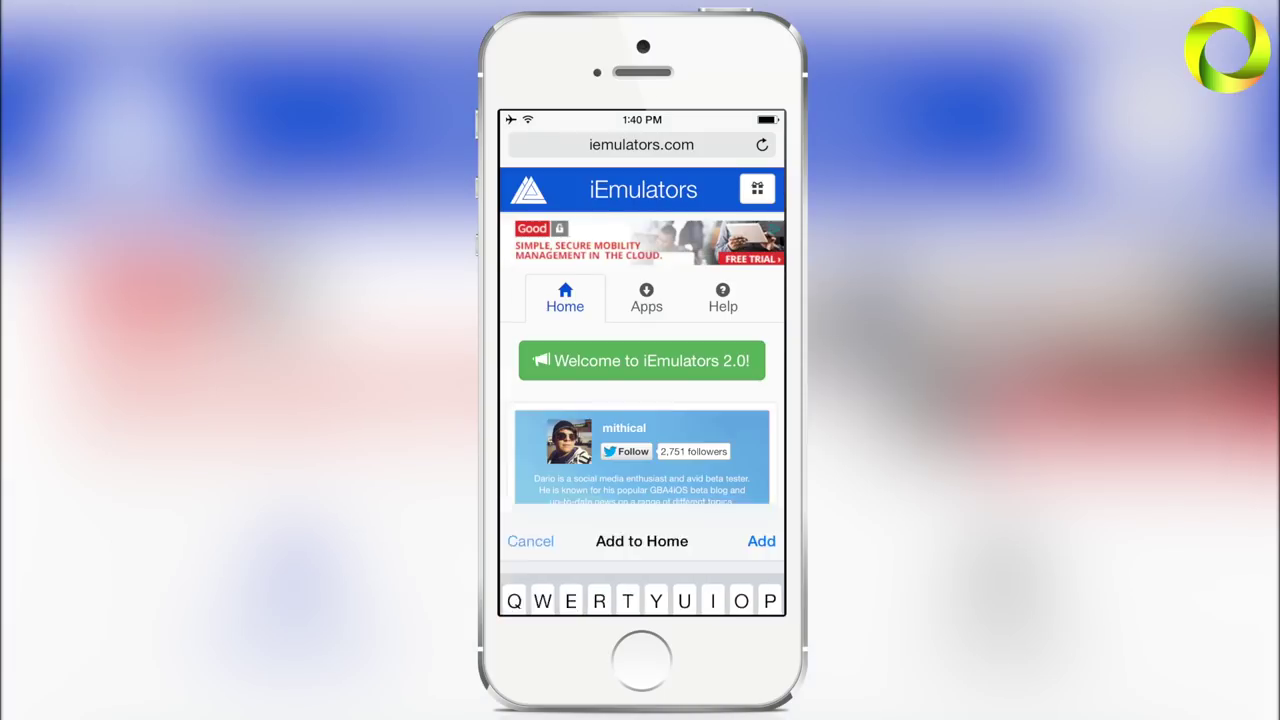
pyautogui.scroll(-1, 642, 380)
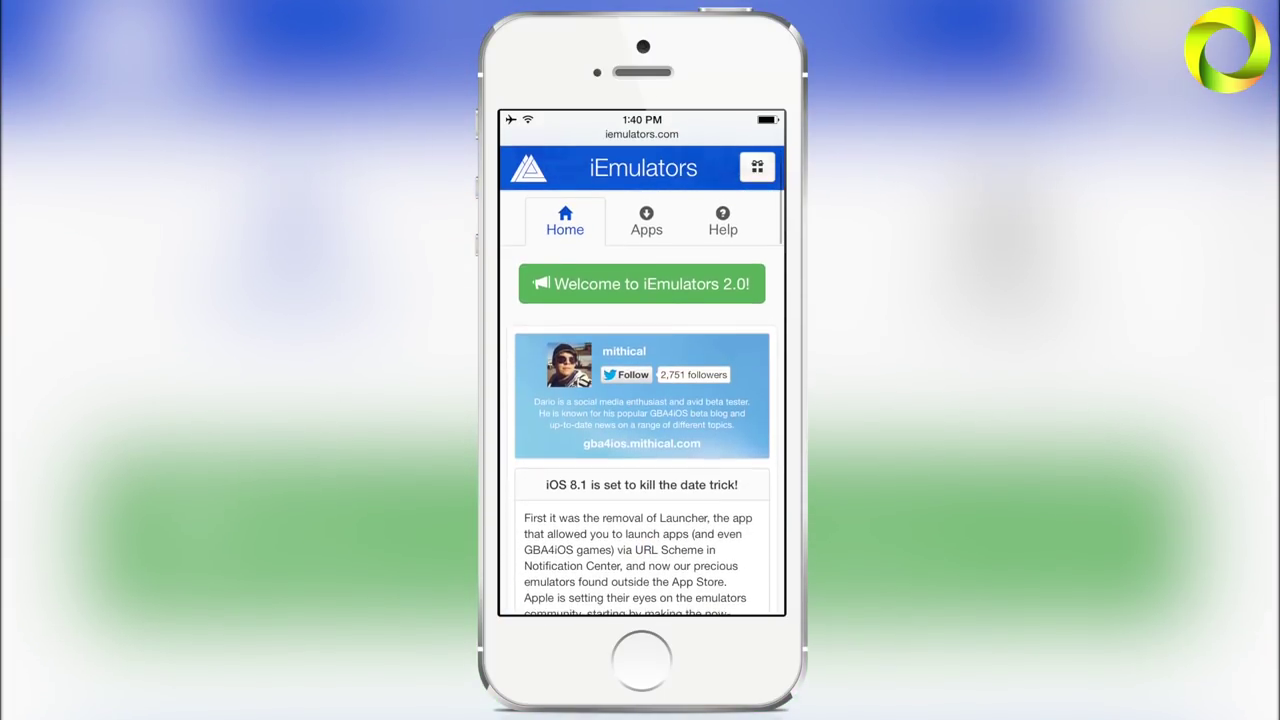
pyautogui.click(646, 217)
pyautogui.scroll(-10, 642, 400)
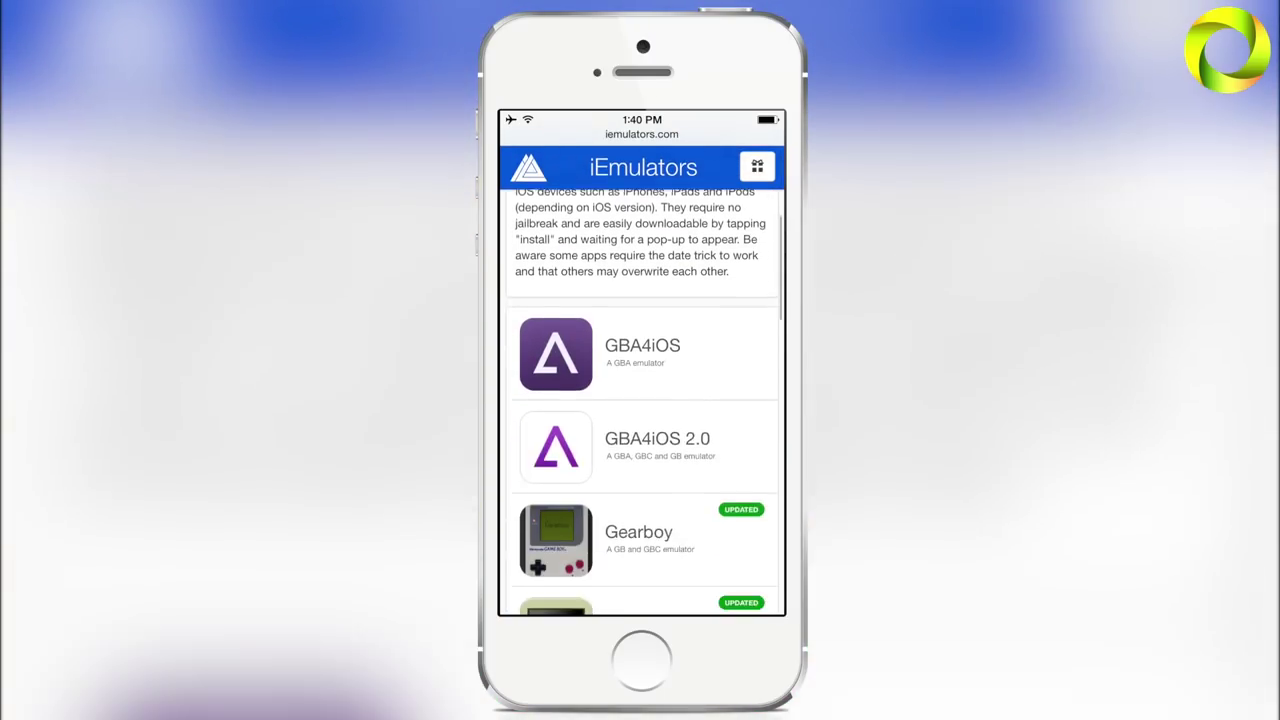
pyautogui.scroll(-4, 642, 400)
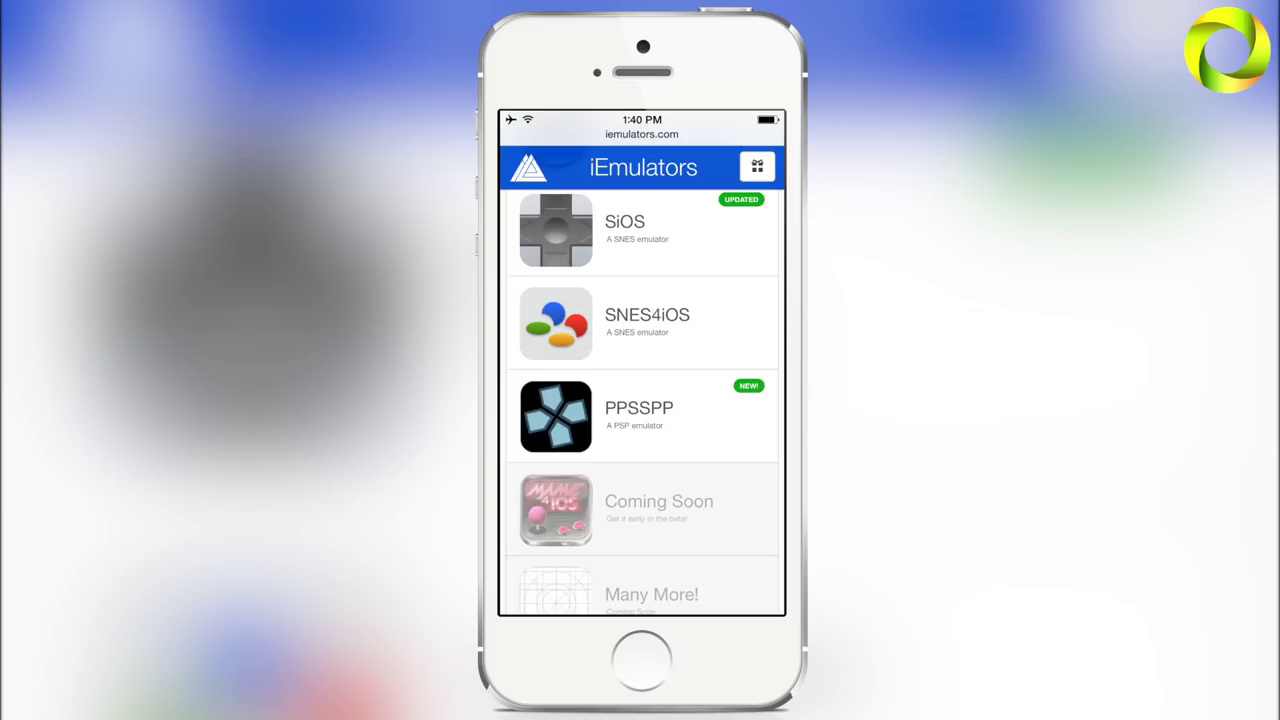
pyautogui.click(641, 415)
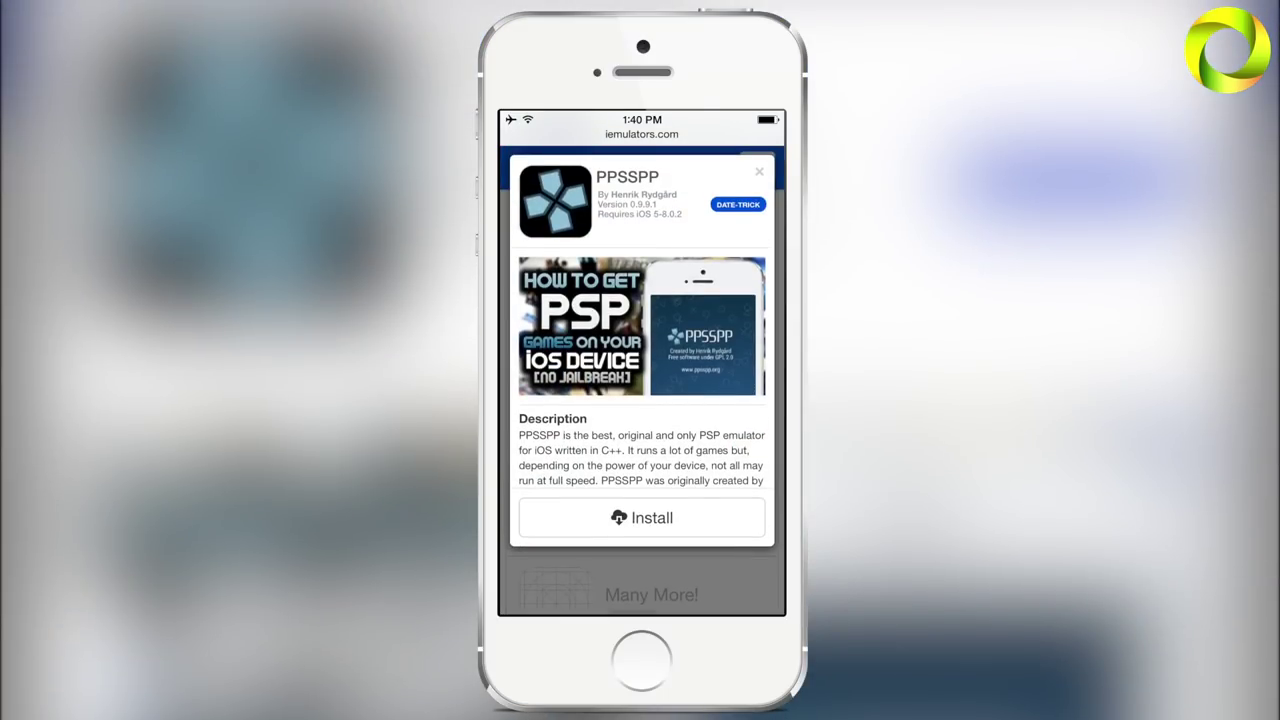
# - Review PPSSPP's description, features, known issues and compatibility information, and install the emulator
pyautogui.scroll(-3, 642, 370)
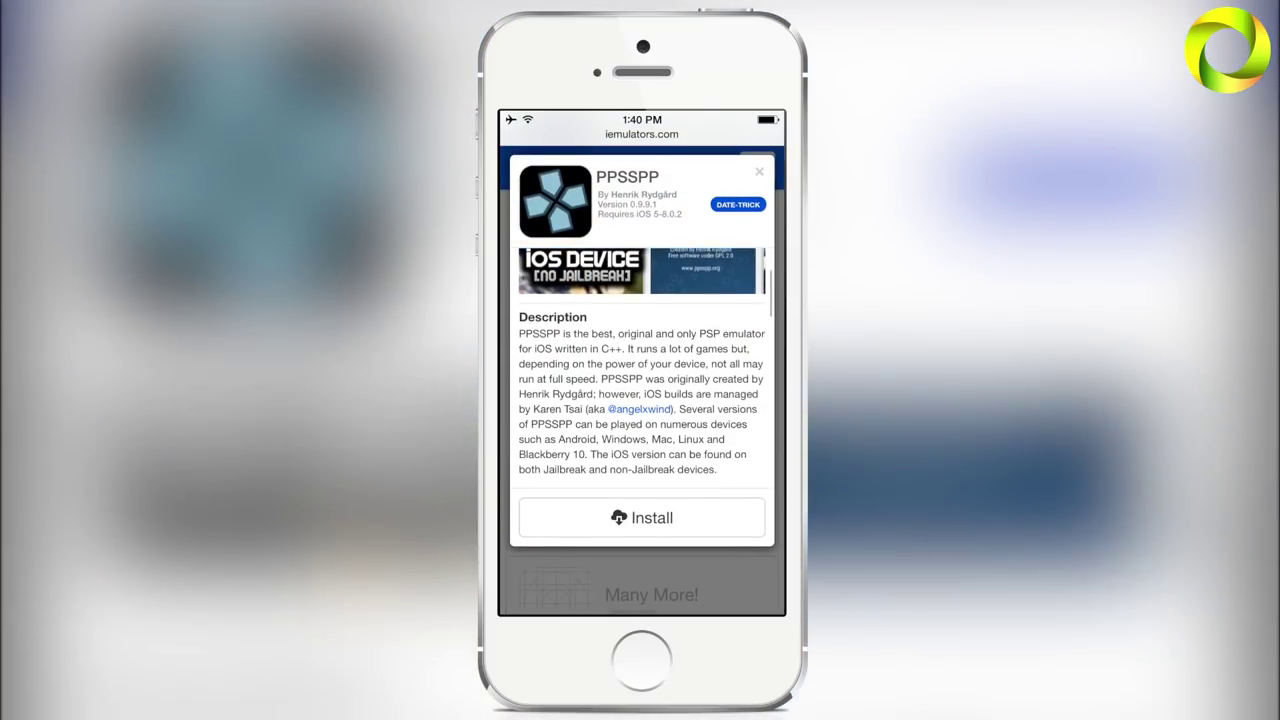
pyautogui.scroll(-1, 642, 370)
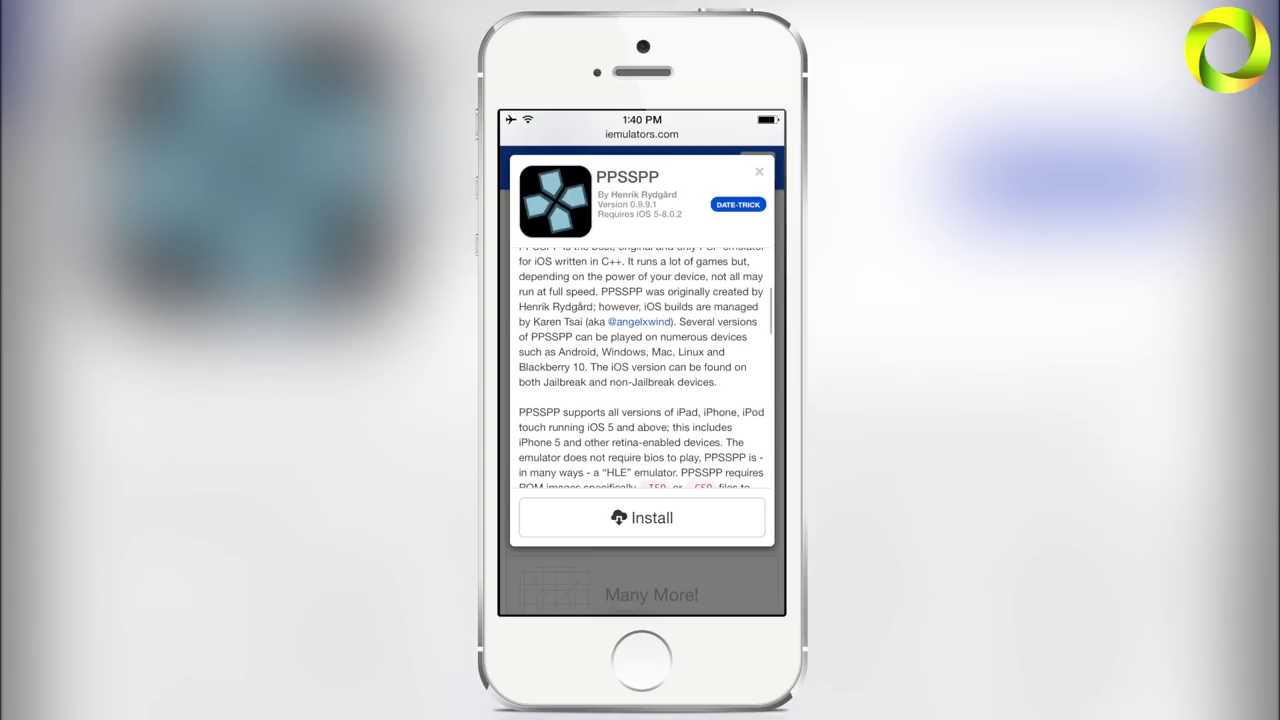
pyautogui.scroll(-4, 642, 370)
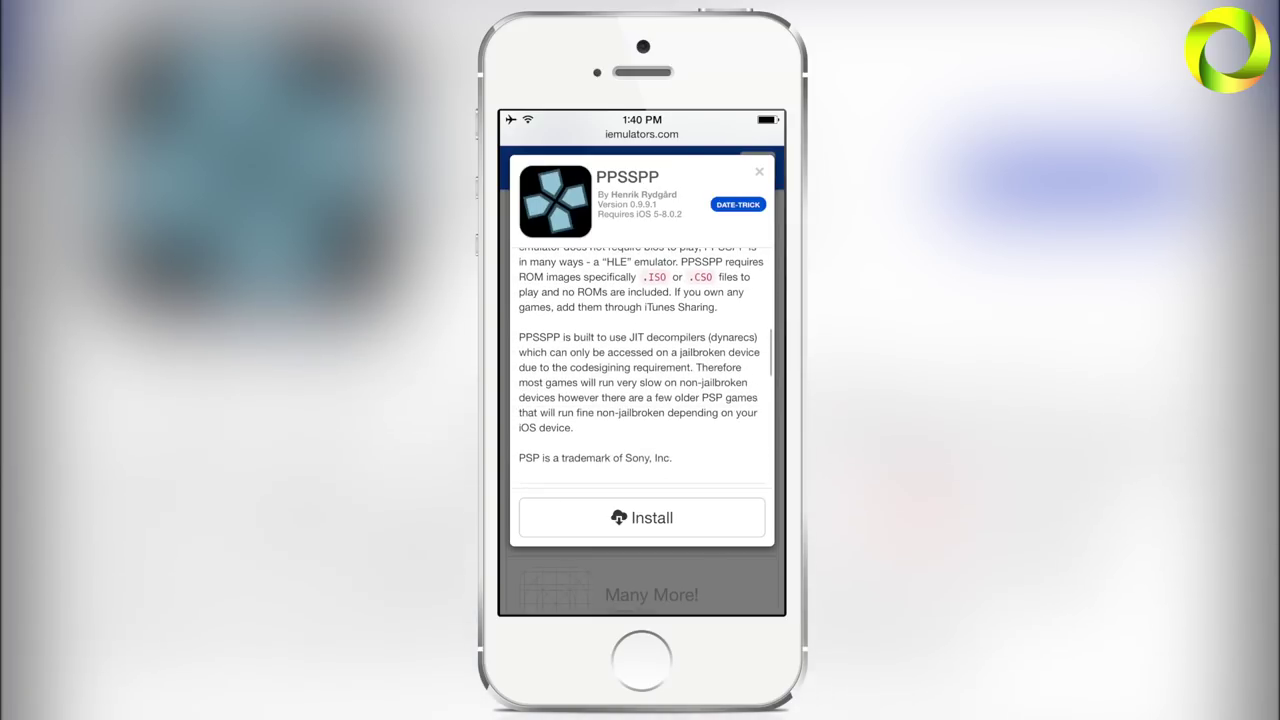
pyautogui.scroll(-1, 642, 370)
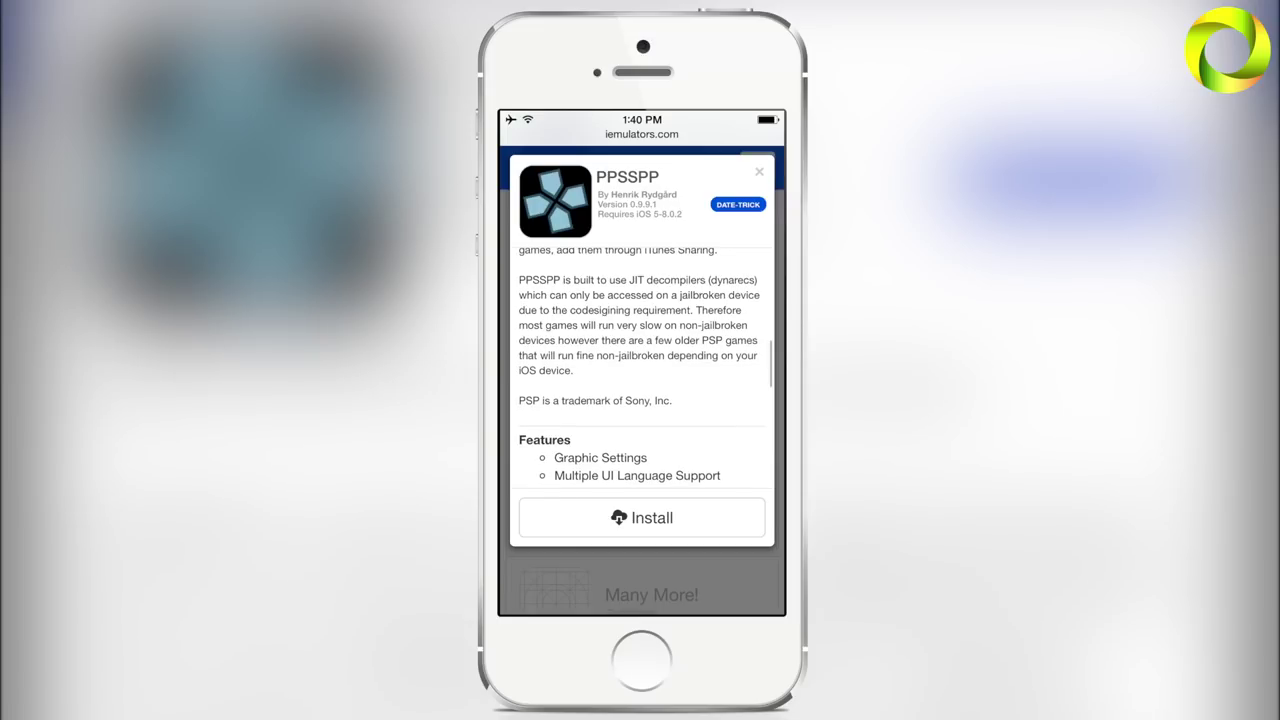
pyautogui.scroll(-5, 642, 370)
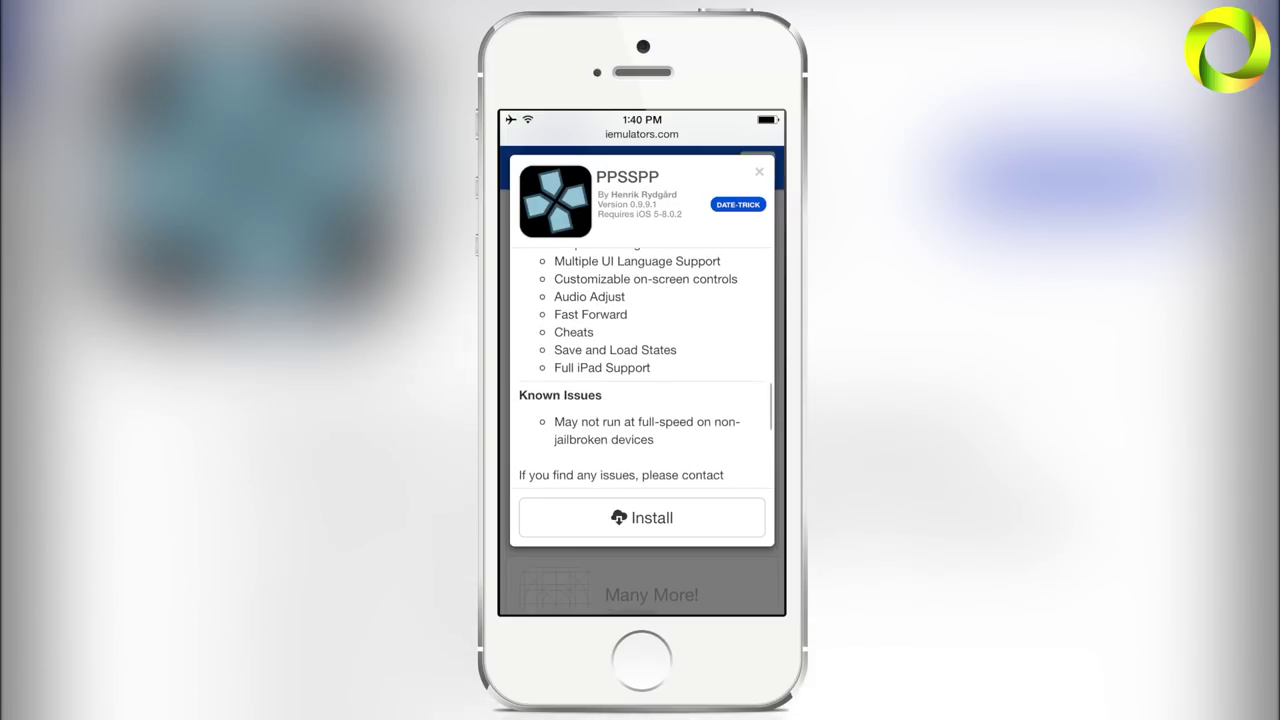
pyautogui.scroll(-1, 642, 370)
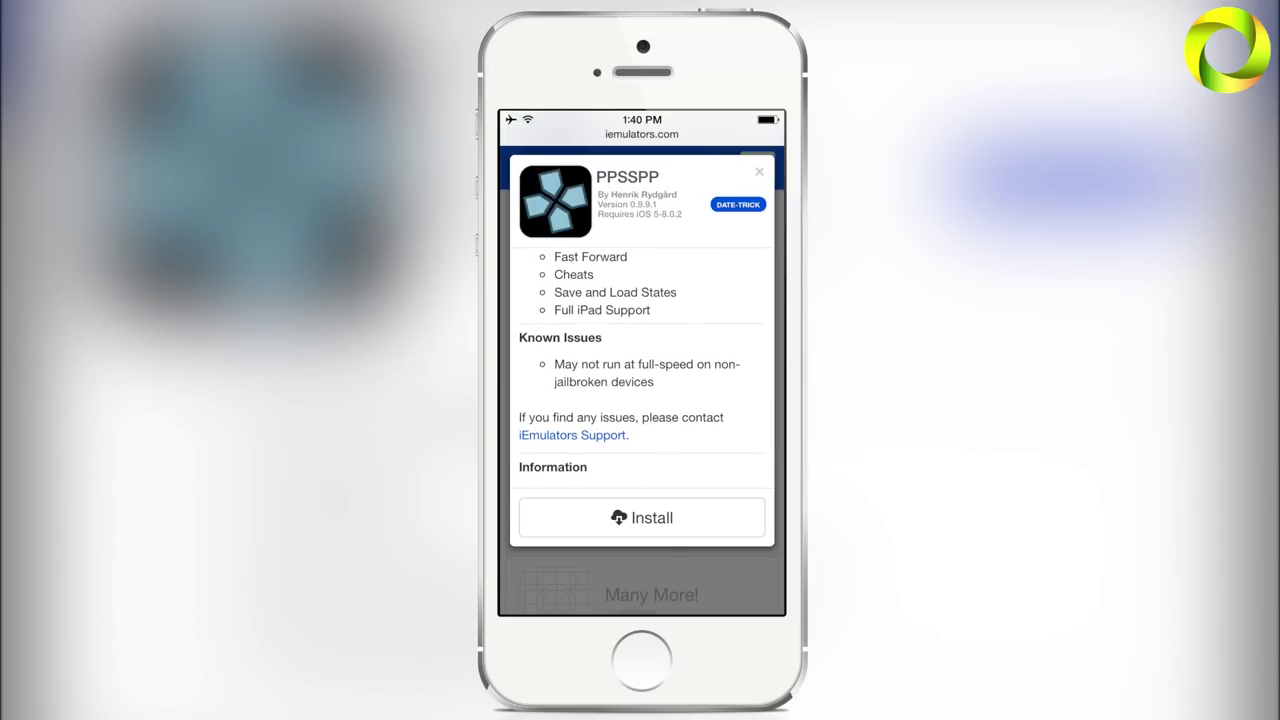
pyautogui.scroll(-2, 642, 370)
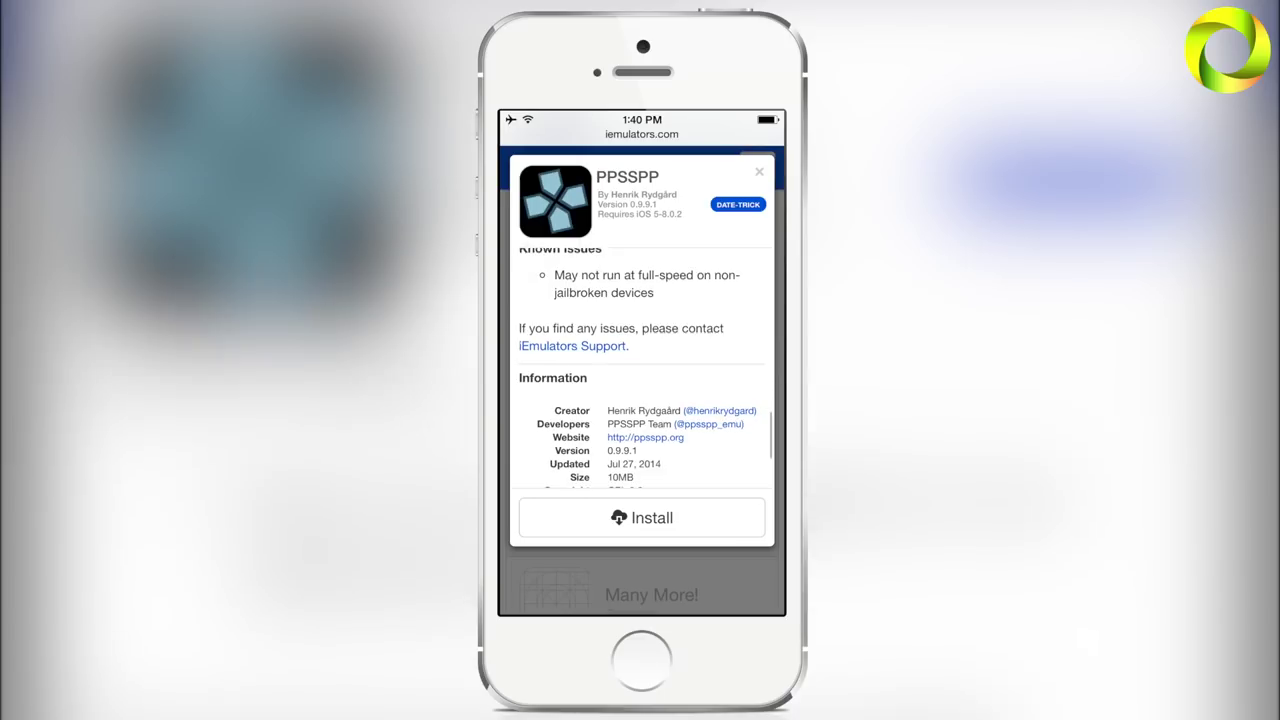
pyautogui.scroll(-2, 642, 370)
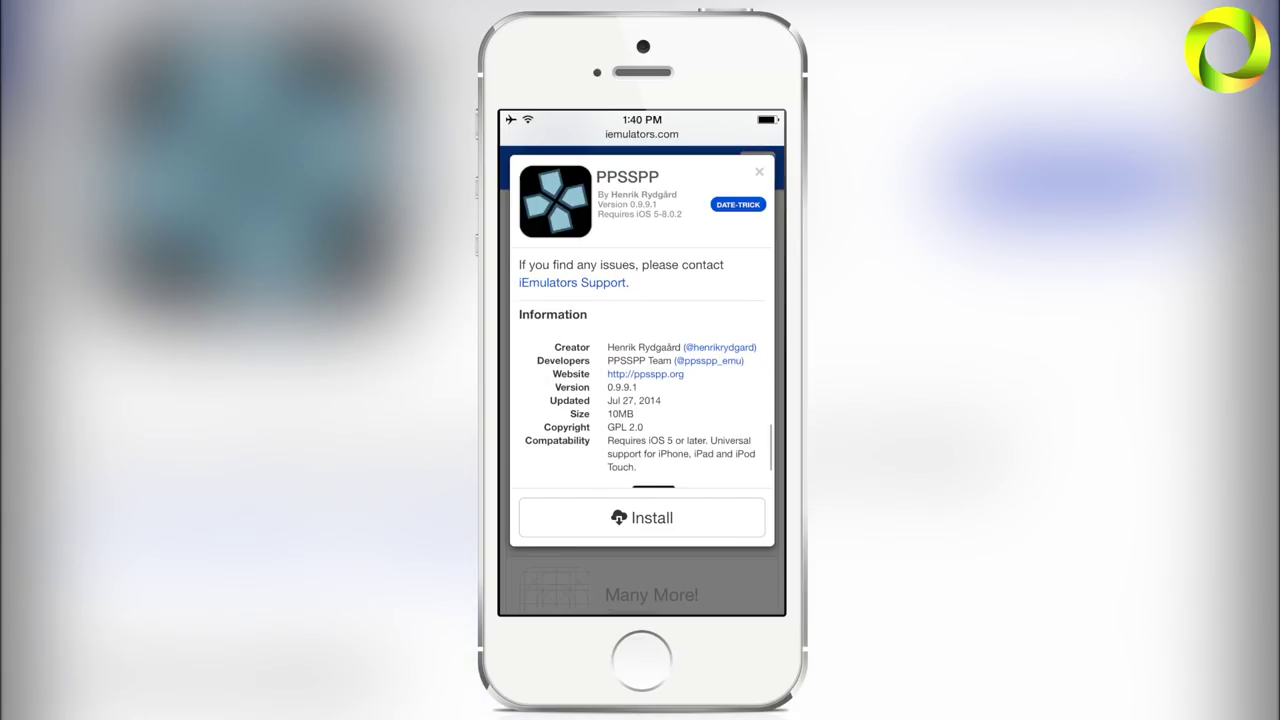
pyautogui.scroll(-1, 642, 370)
pyautogui.scroll(-1, 642, 370)
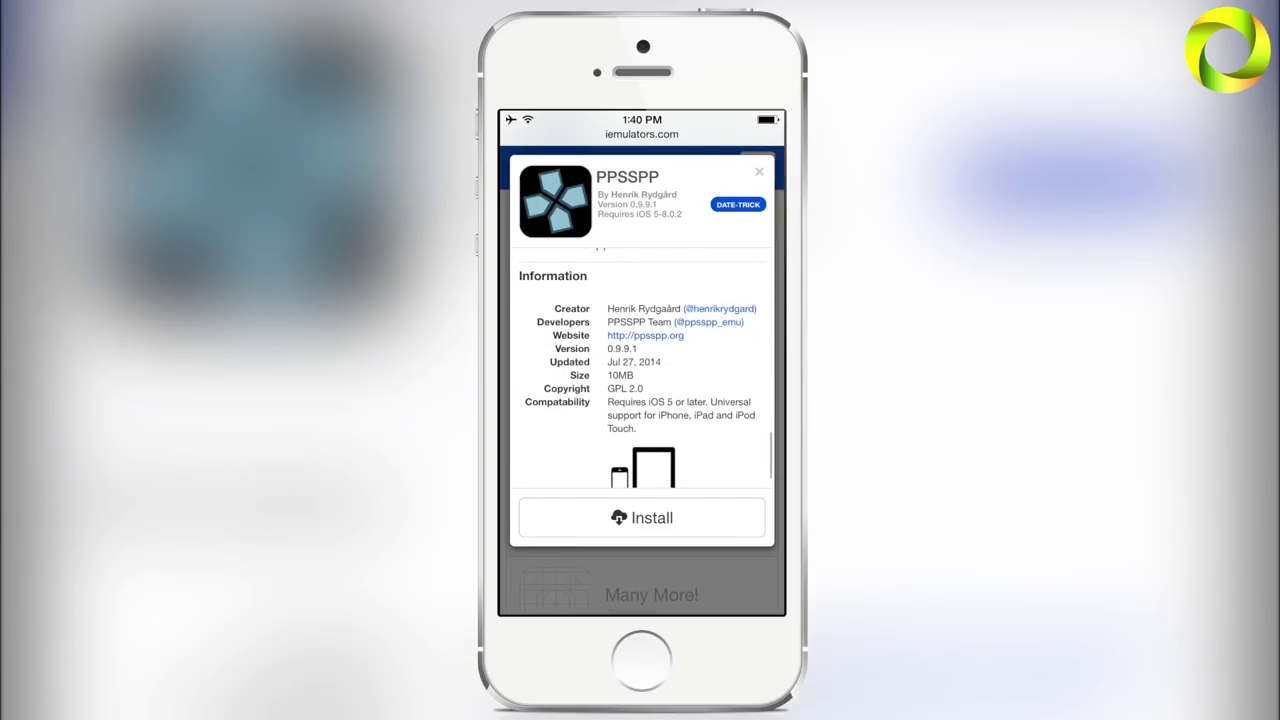
pyautogui.scroll(-3, 642, 370)
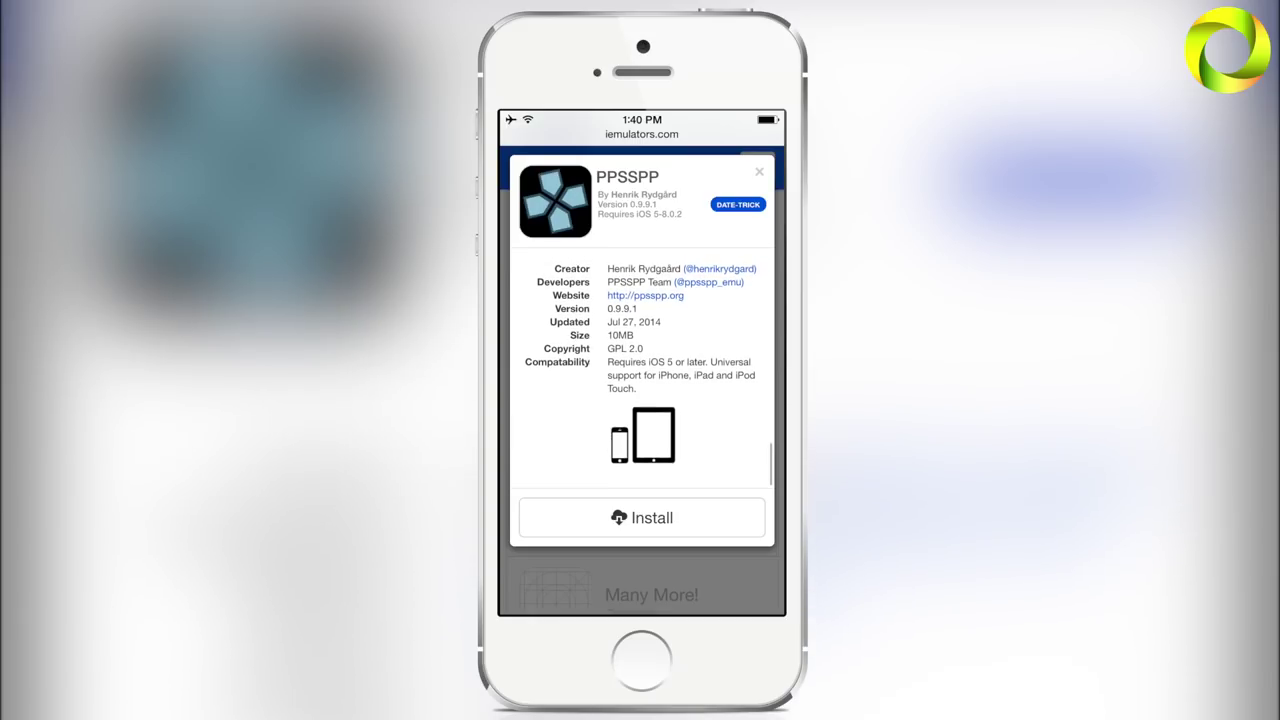
pyautogui.click(642, 517)
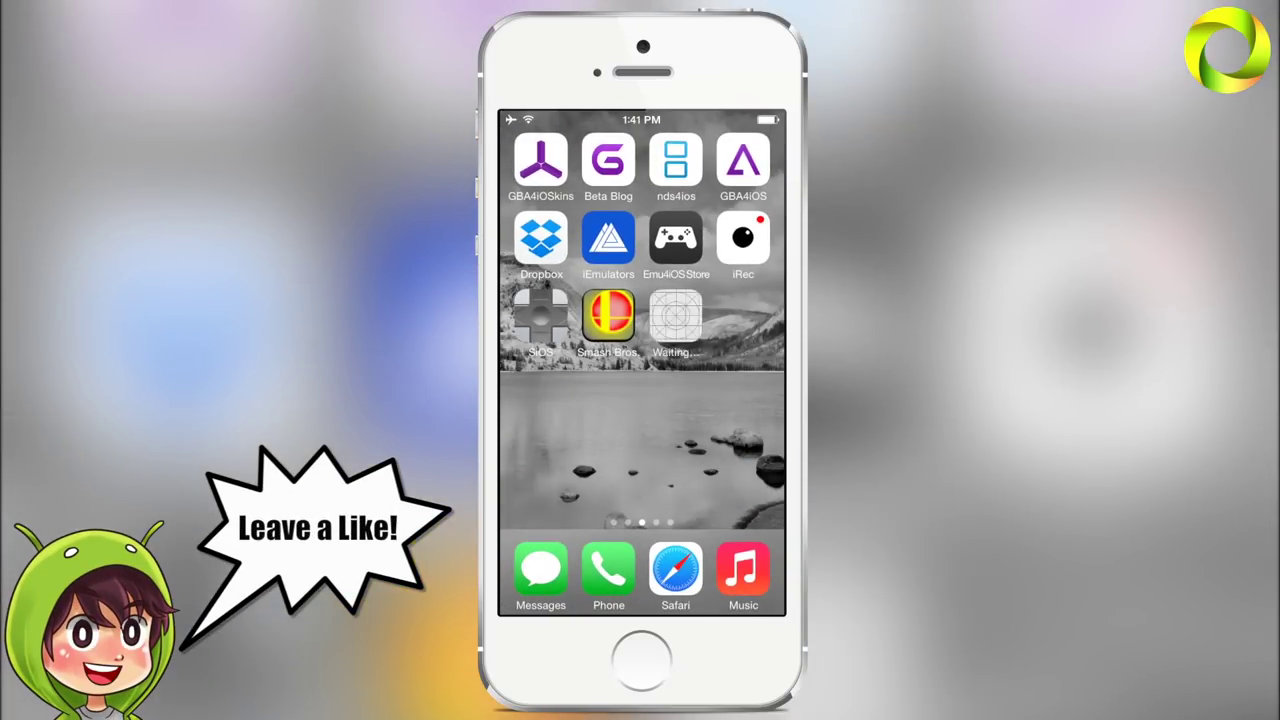
# - Search the device for the Settings app and open its general Date & Time settings
pyautogui.write('se')
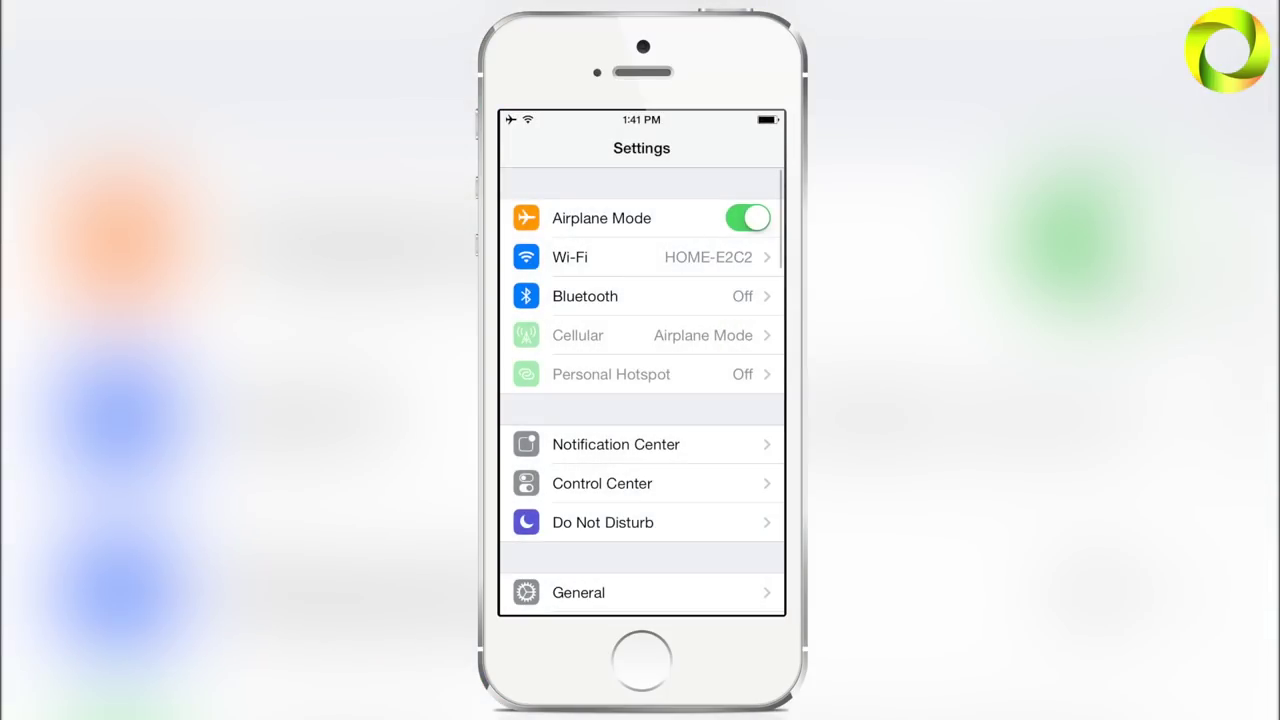
pyautogui.scroll(-2, 641, 390)
pyautogui.click(641, 473)
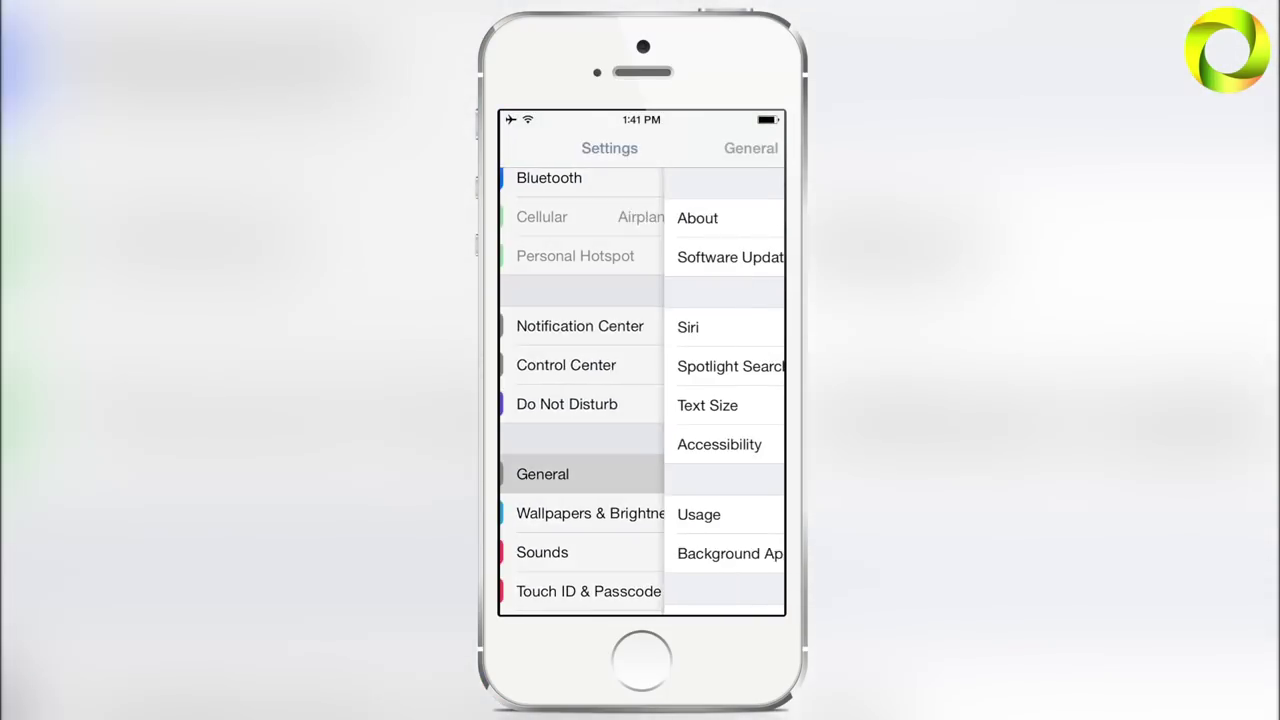
pyautogui.scroll(-3, 641, 390)
pyautogui.scroll(-3, 641, 390)
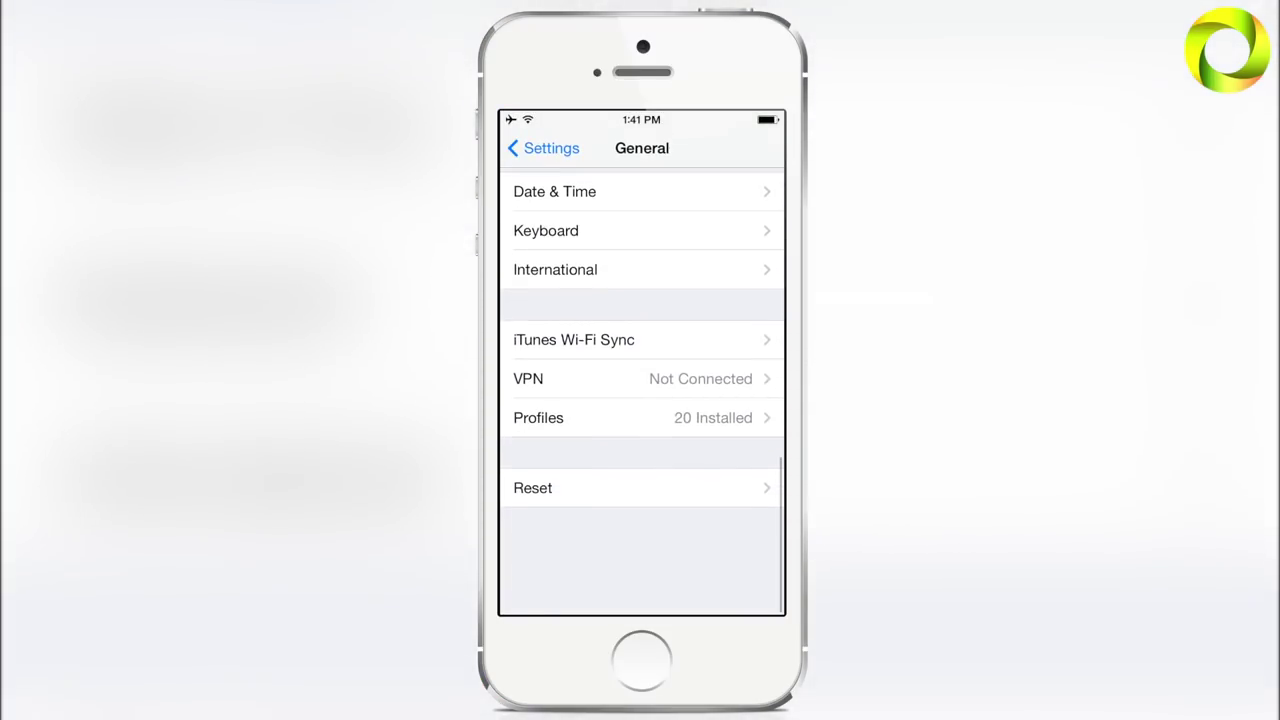
pyautogui.scroll(6, 641, 390)
pyautogui.scroll(2, 641, 390)
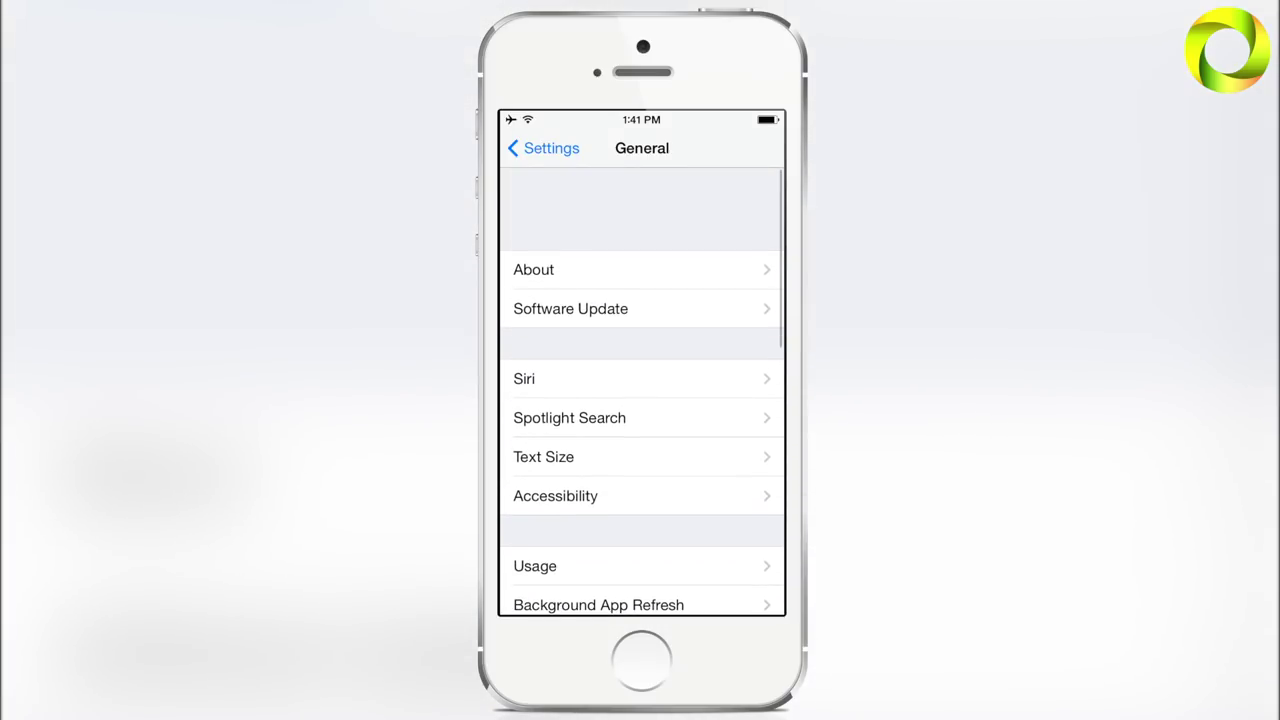
pyautogui.scroll(-4, 641, 390)
pyautogui.click(555, 420)
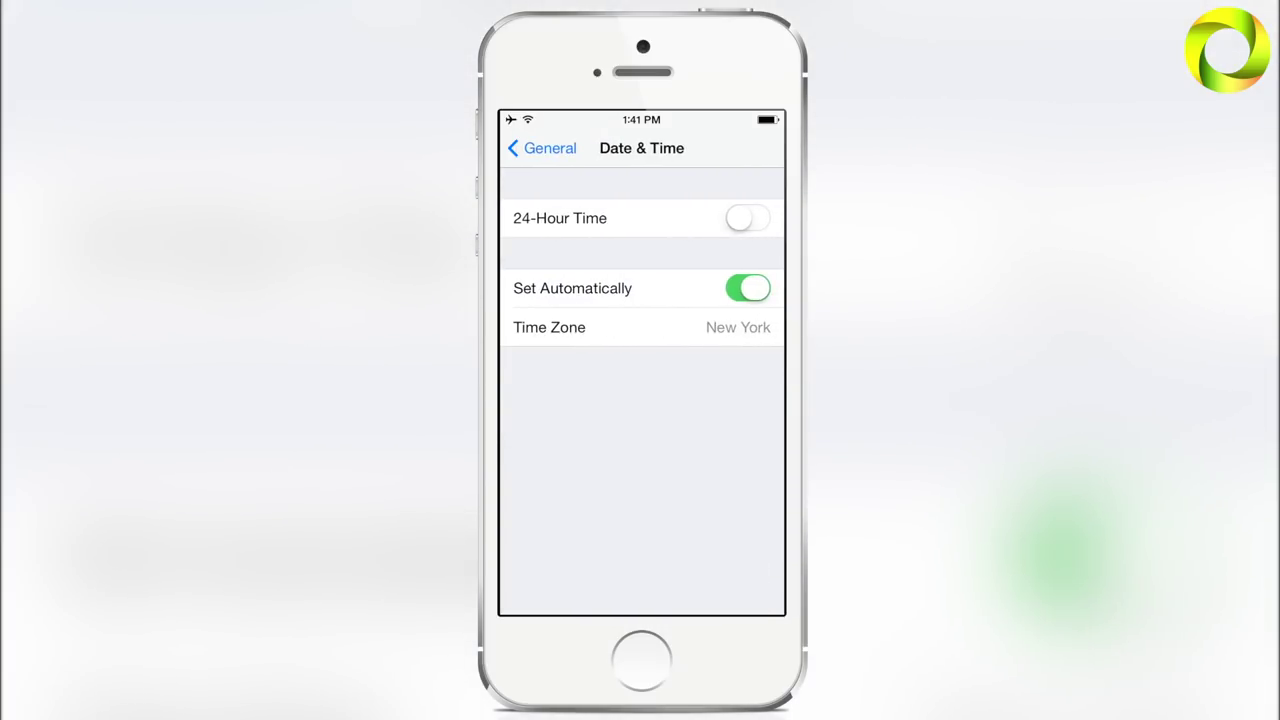
# - Turn off automatic date and time, set the date to Oct 7, 2014, and leave Settings
pyautogui.click(748, 288)
pyautogui.click(641, 366)
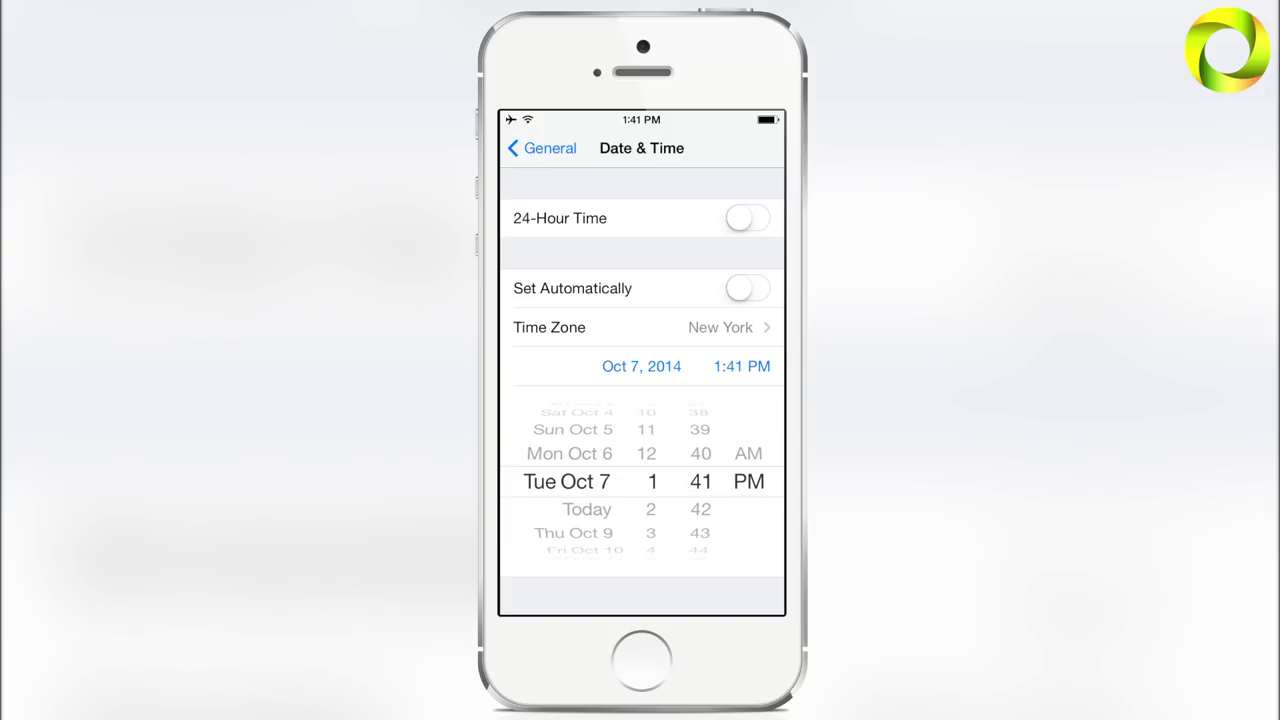
pyautogui.click(641, 660)
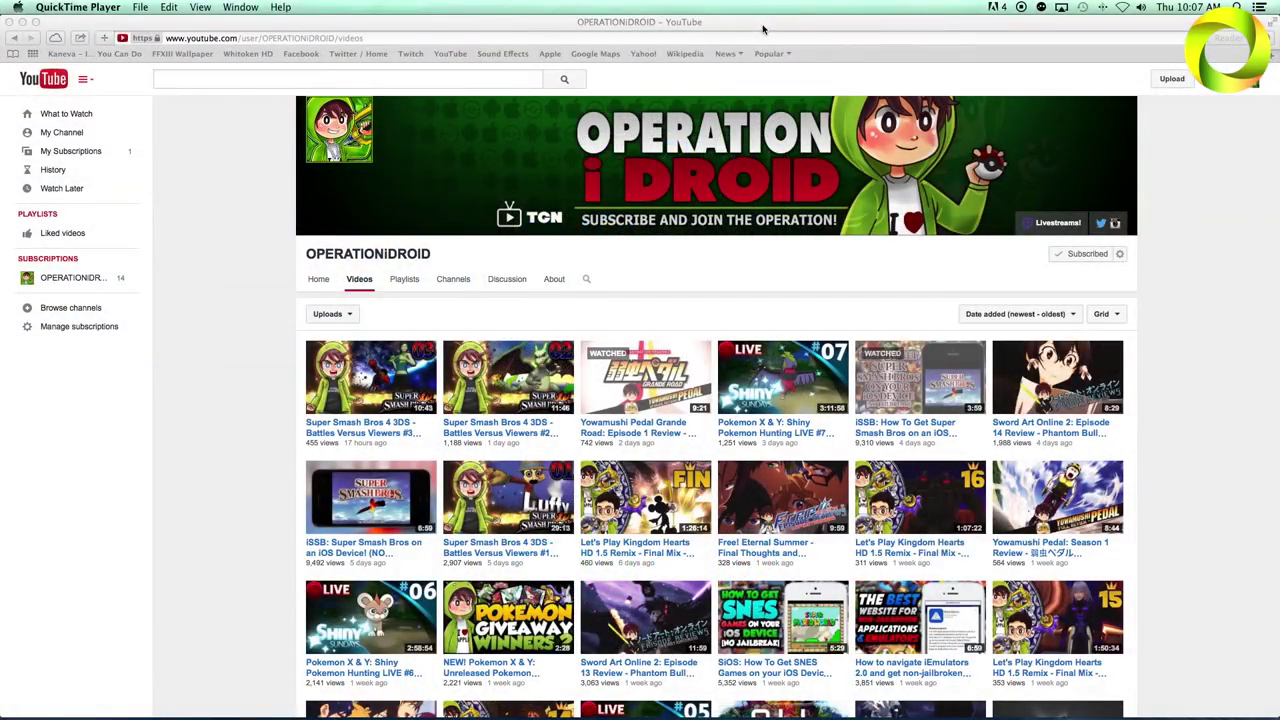
# - Switch to Safari, load coolrom.com and open its Sony Playstation Portable ROM section
pyautogui.click(763, 29)
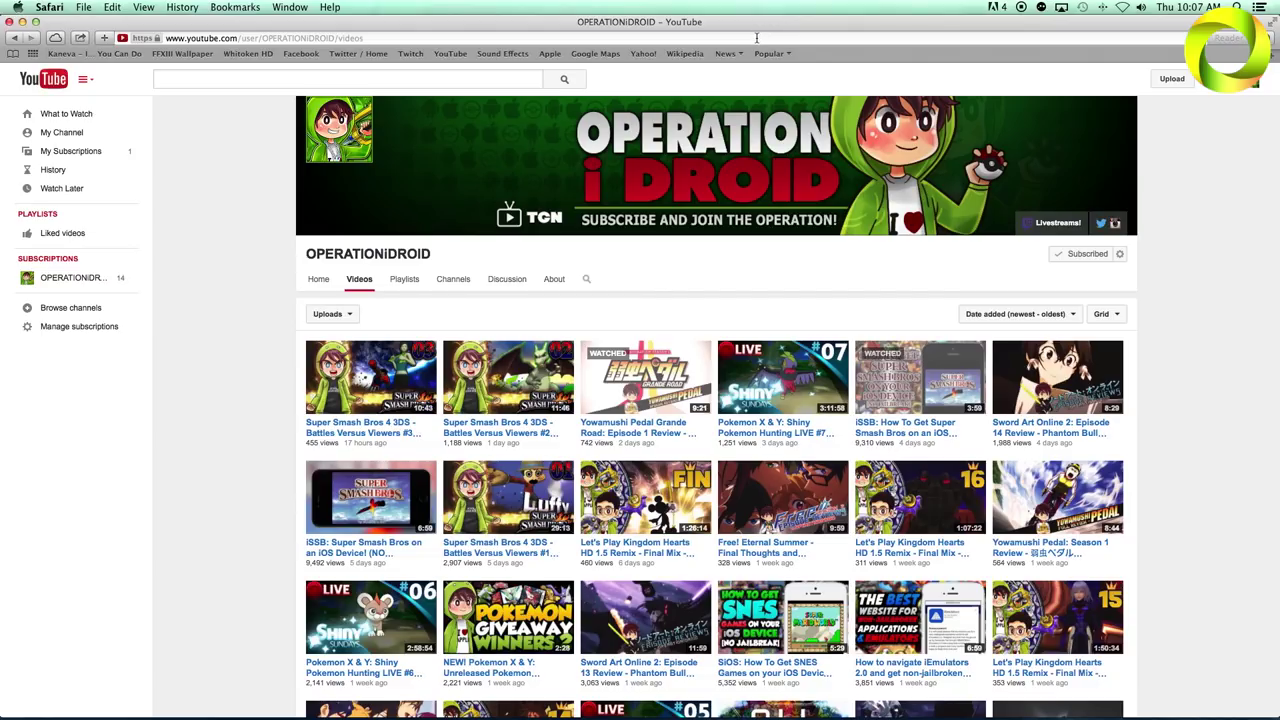
pyautogui.click(757, 38)
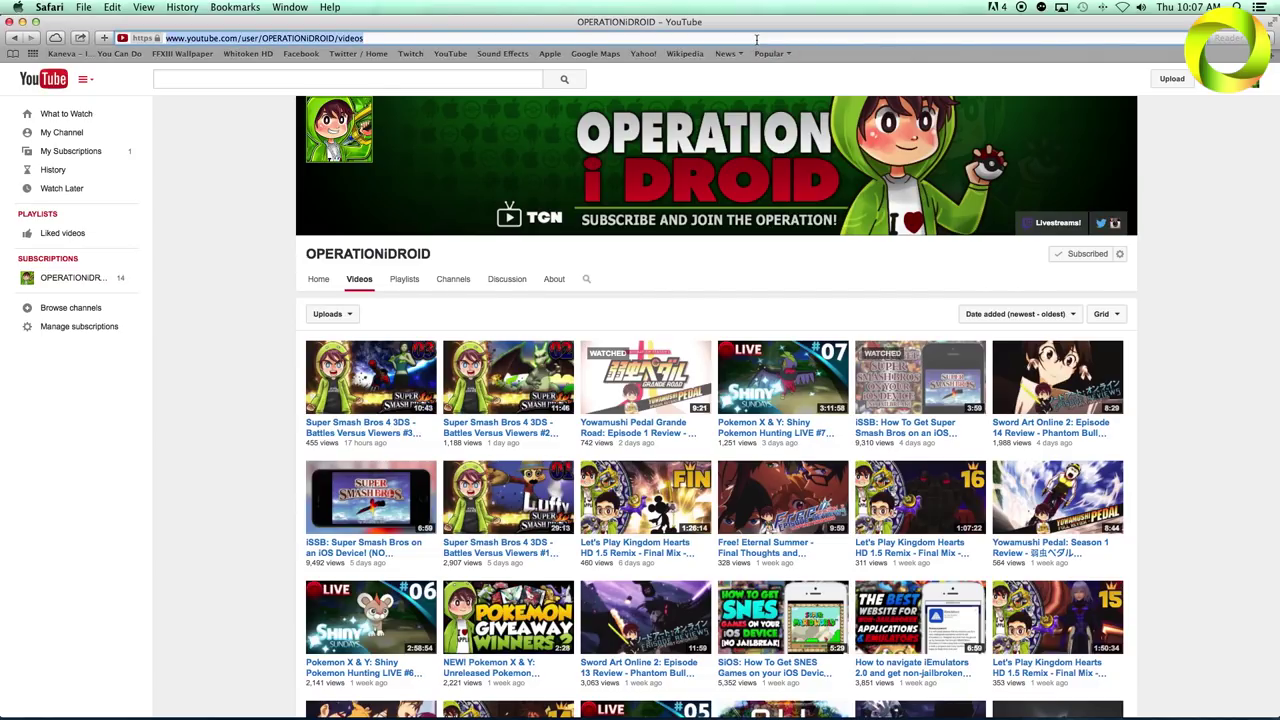
pyautogui.write('coolrom.com')
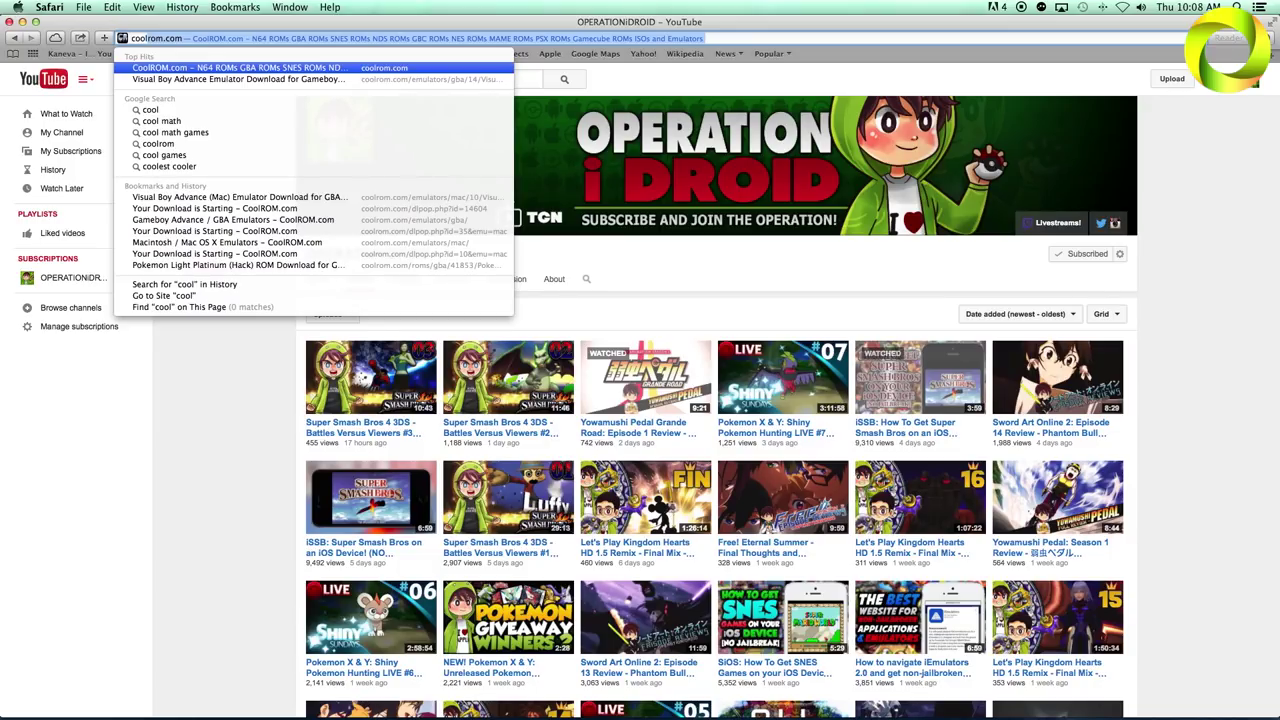
pyautogui.press('Return')
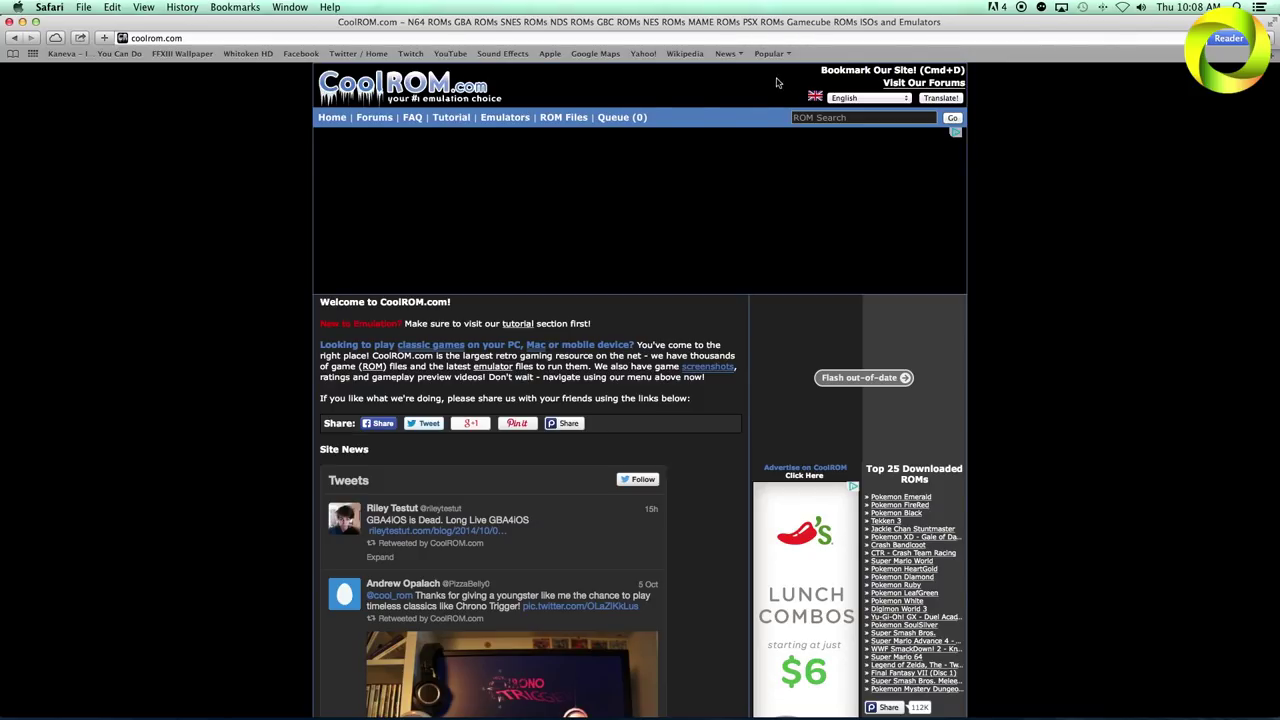
pyautogui.moveTo(563, 121)
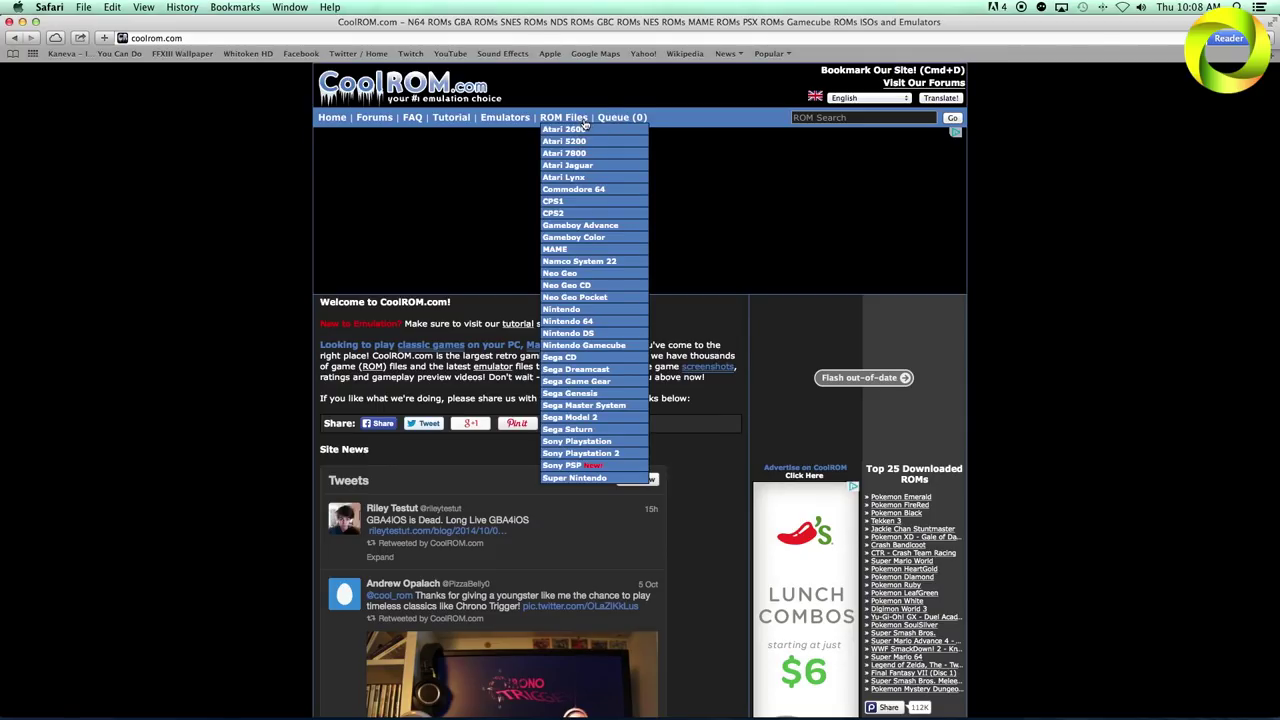
pyautogui.click(579, 120)
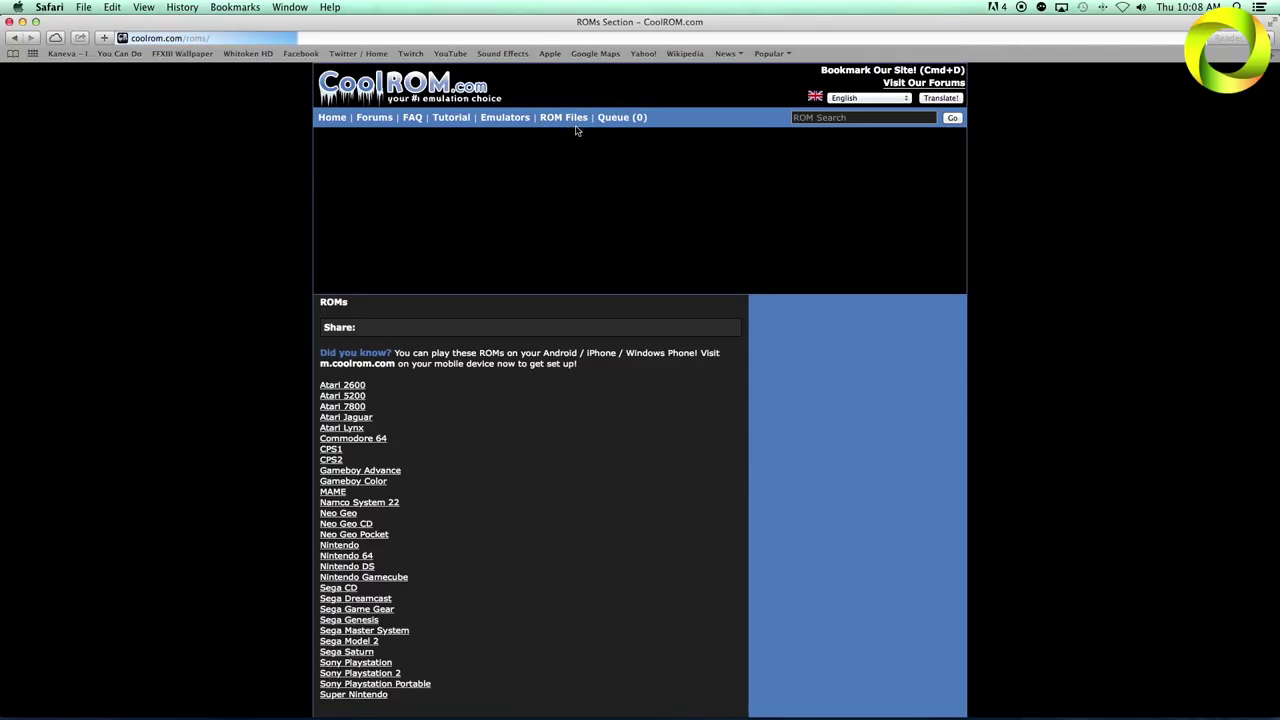
pyautogui.click(378, 679)
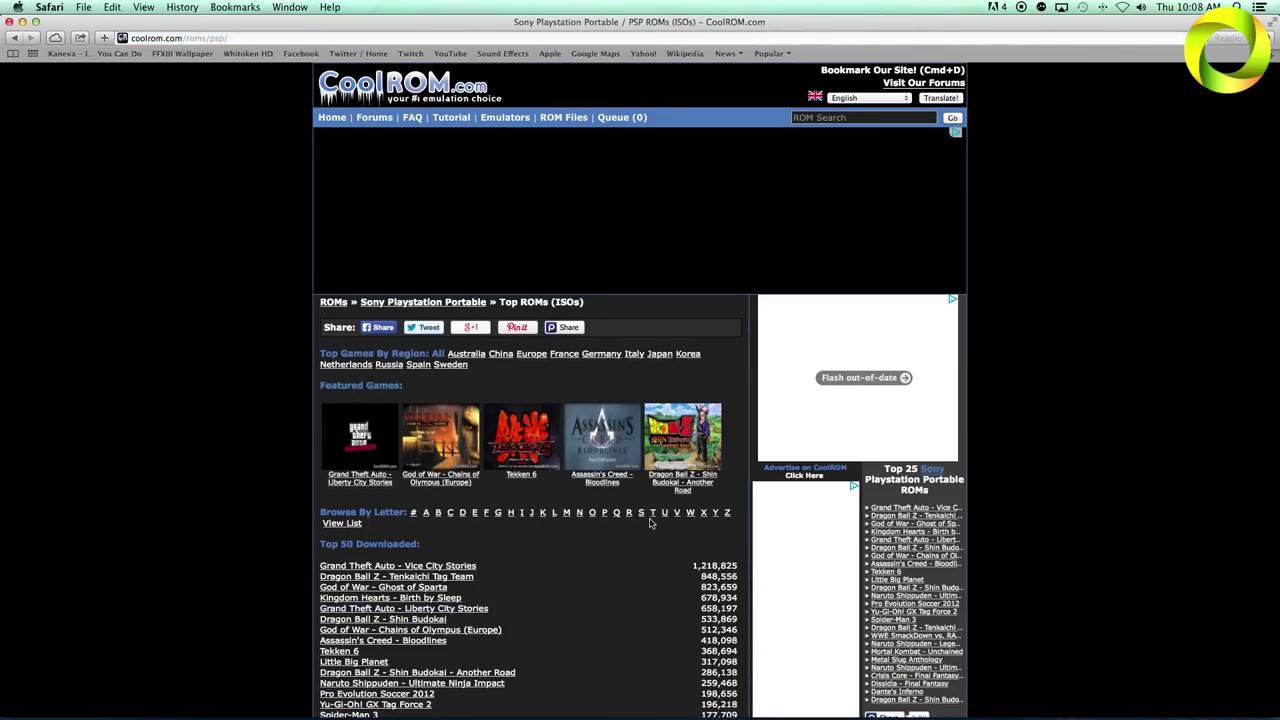
# - Browse the PSP top-downloaded and top-rated lists and open the Dragon Ball Z - Shin Budokai ROM page
pyautogui.scroll(-3, 649, 523)
pyautogui.scroll(-2, 649, 523)
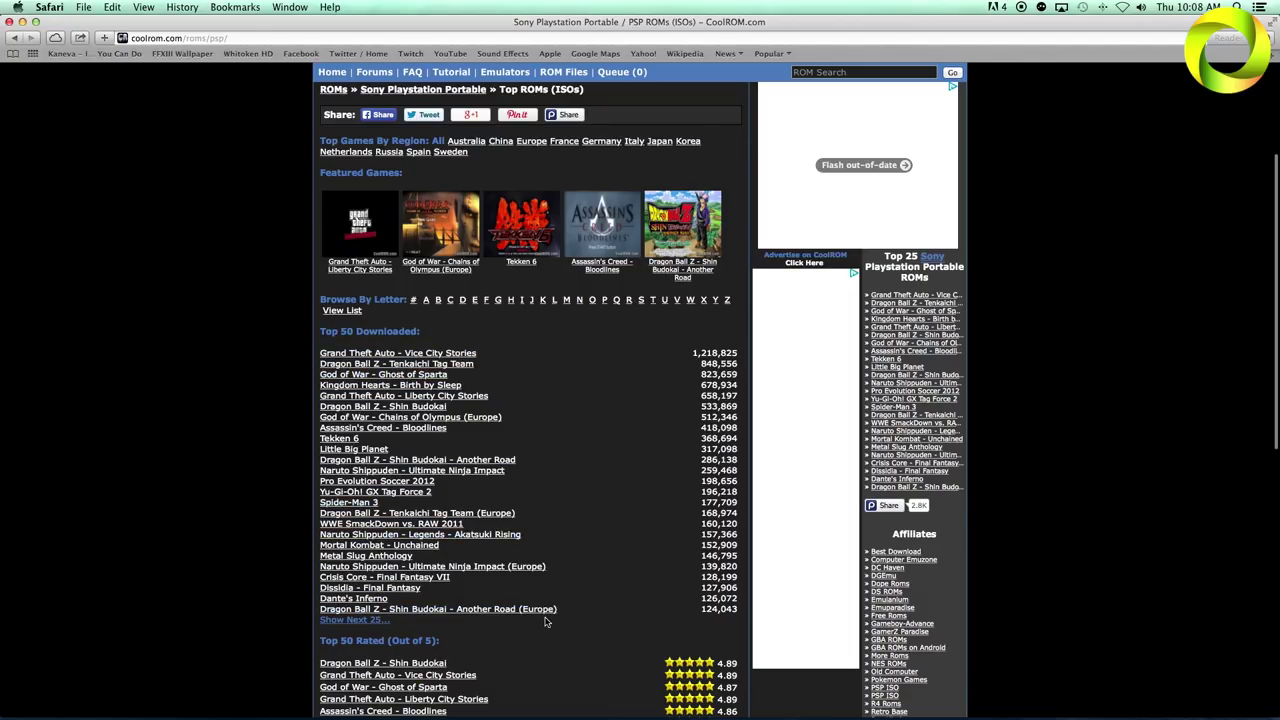
pyautogui.scroll(-4, 545, 622)
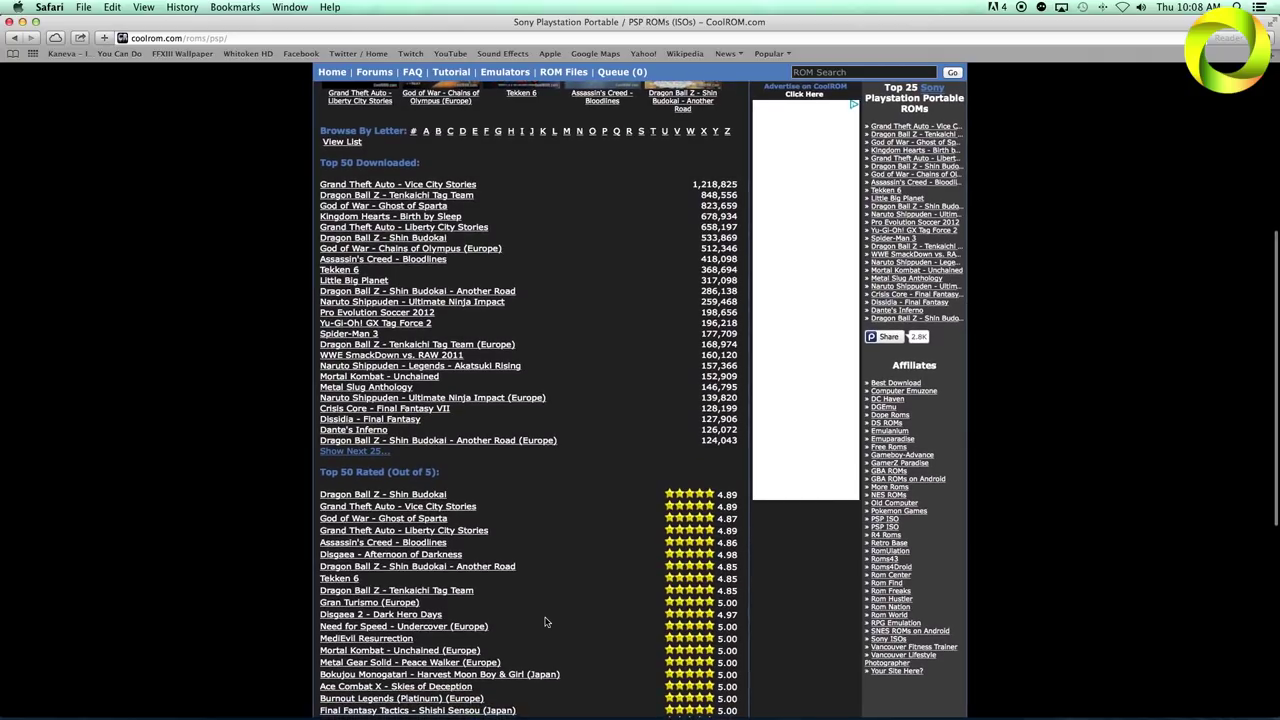
pyautogui.click(403, 497)
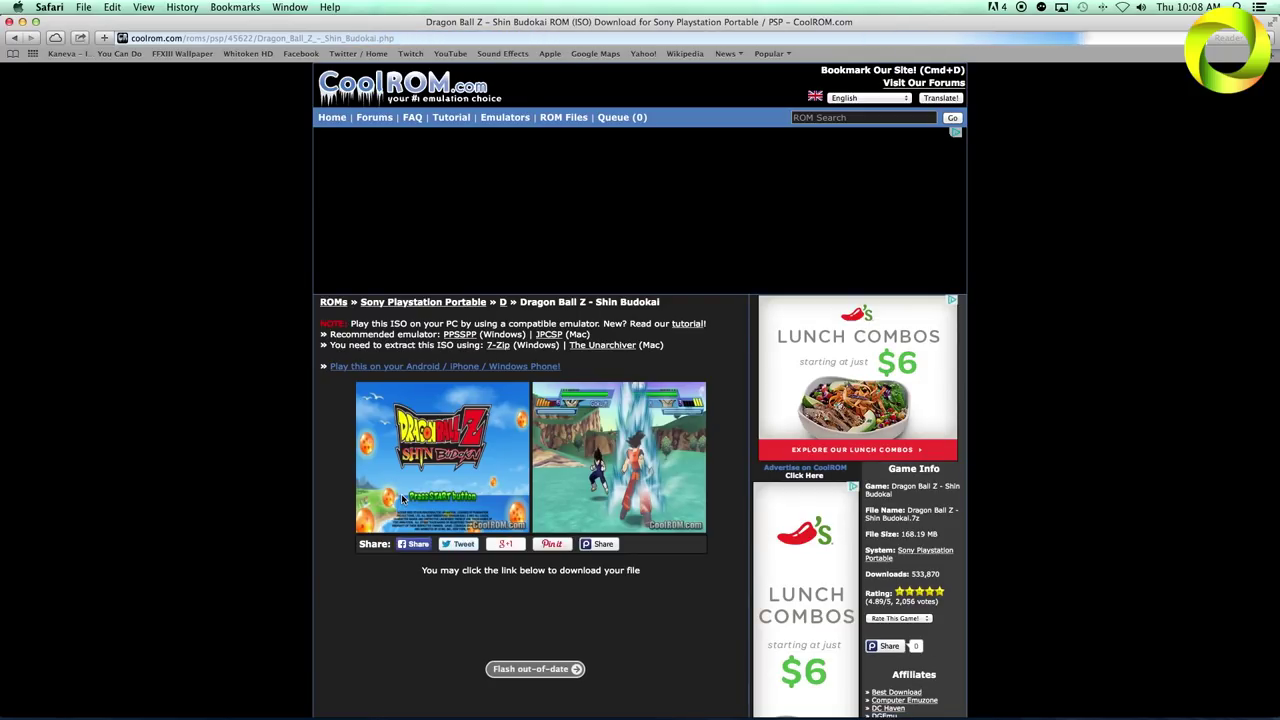
# - Download Dragon Ball Z - Shin Budokai.7z, playing the sponsored video to unlock it, close the pop-up window and check the download's progress
pyautogui.scroll(-5, 402, 499)
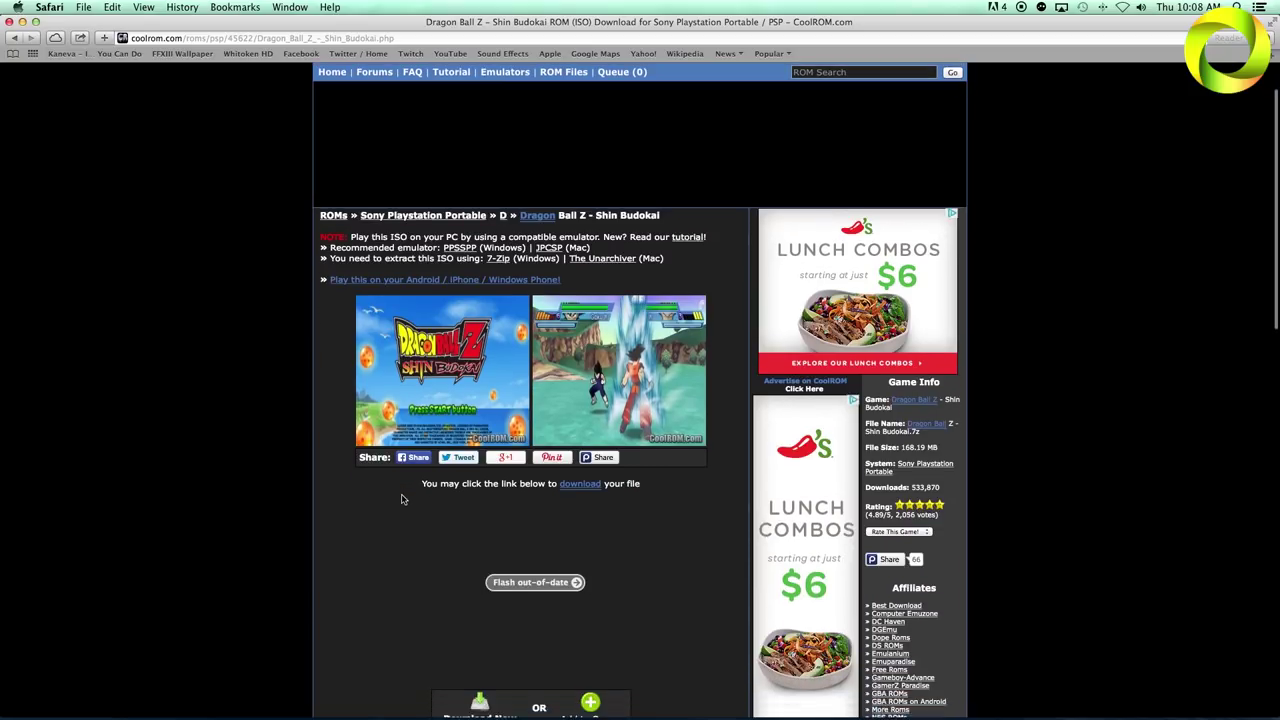
pyautogui.scroll(1, 402, 499)
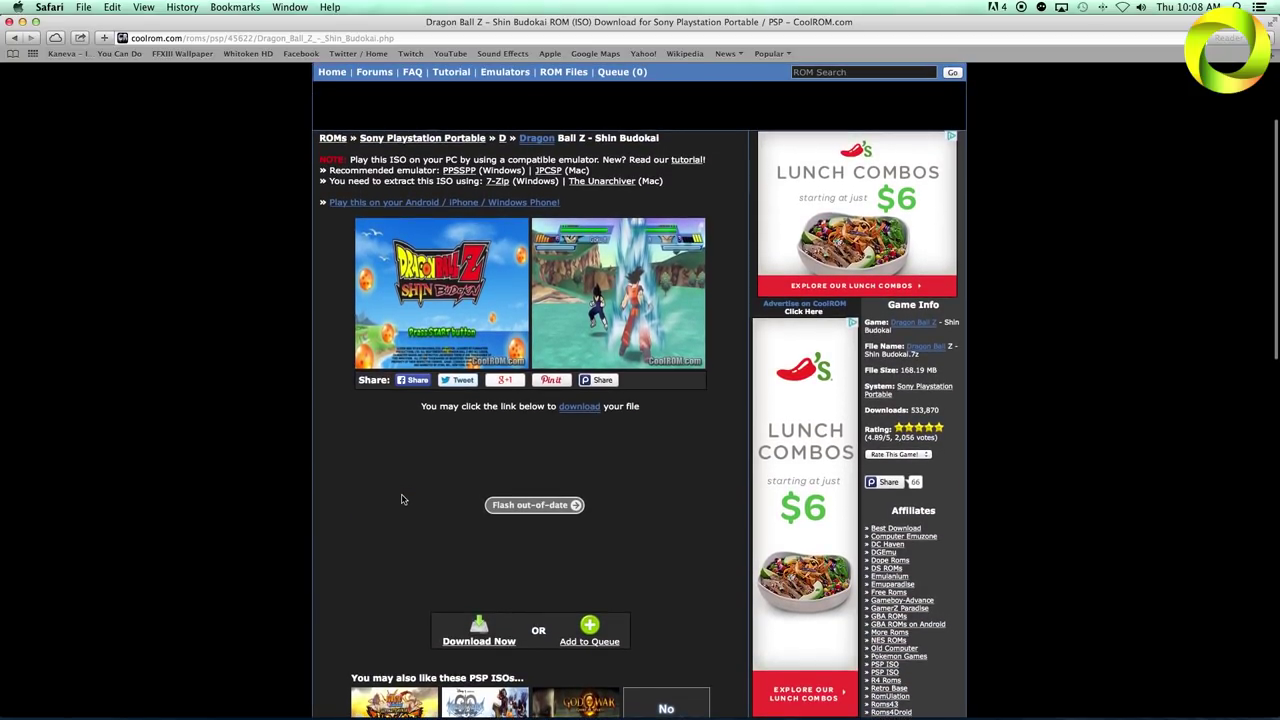
pyautogui.click(483, 645)
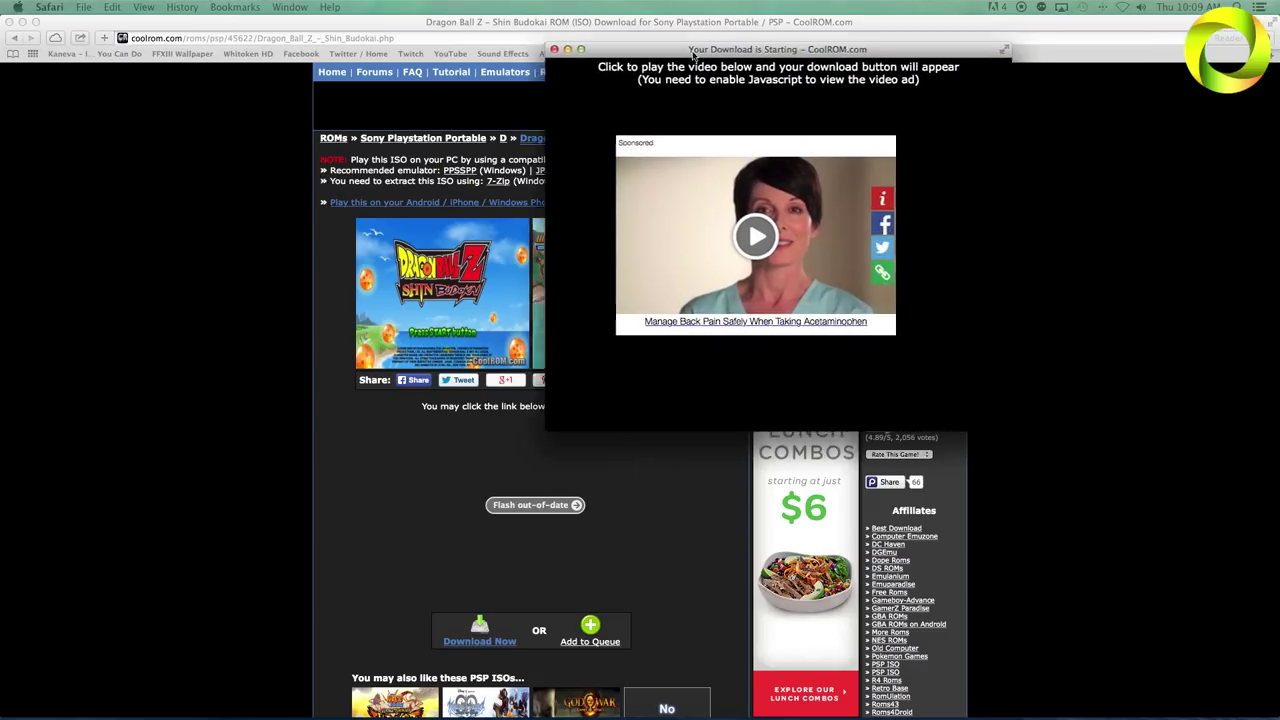
pyautogui.click(738, 240)
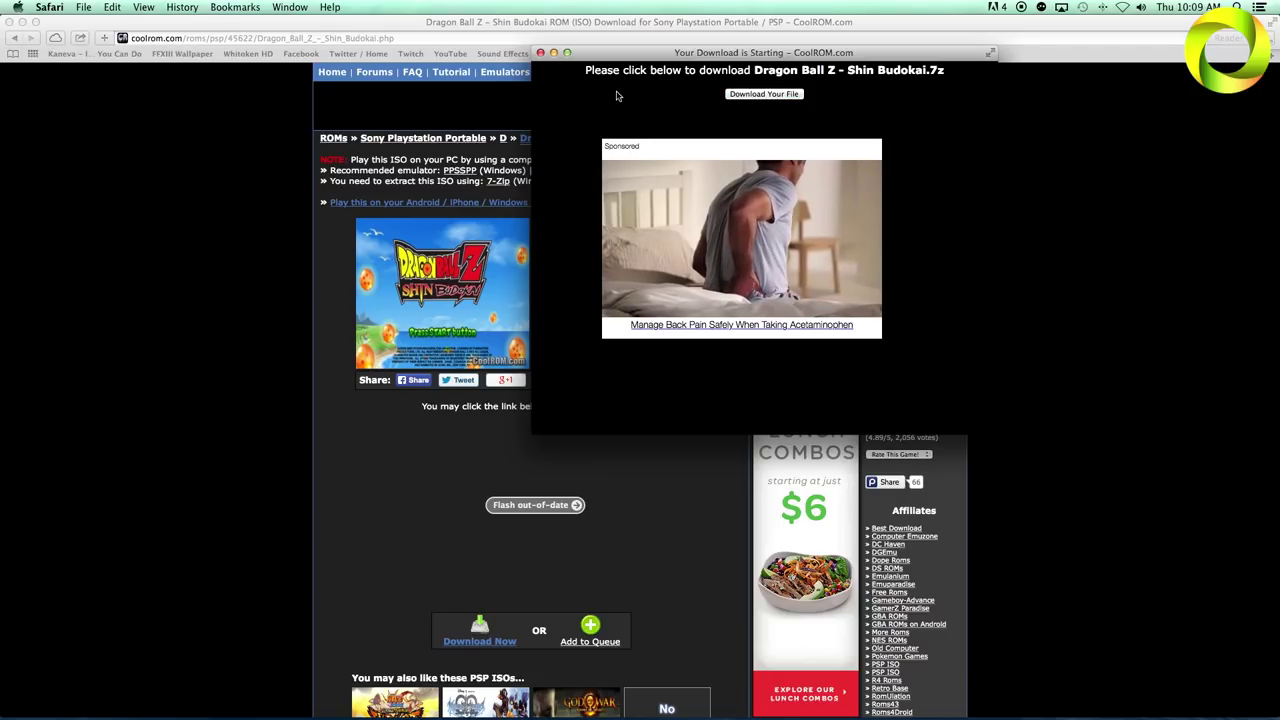
pyautogui.click(540, 53)
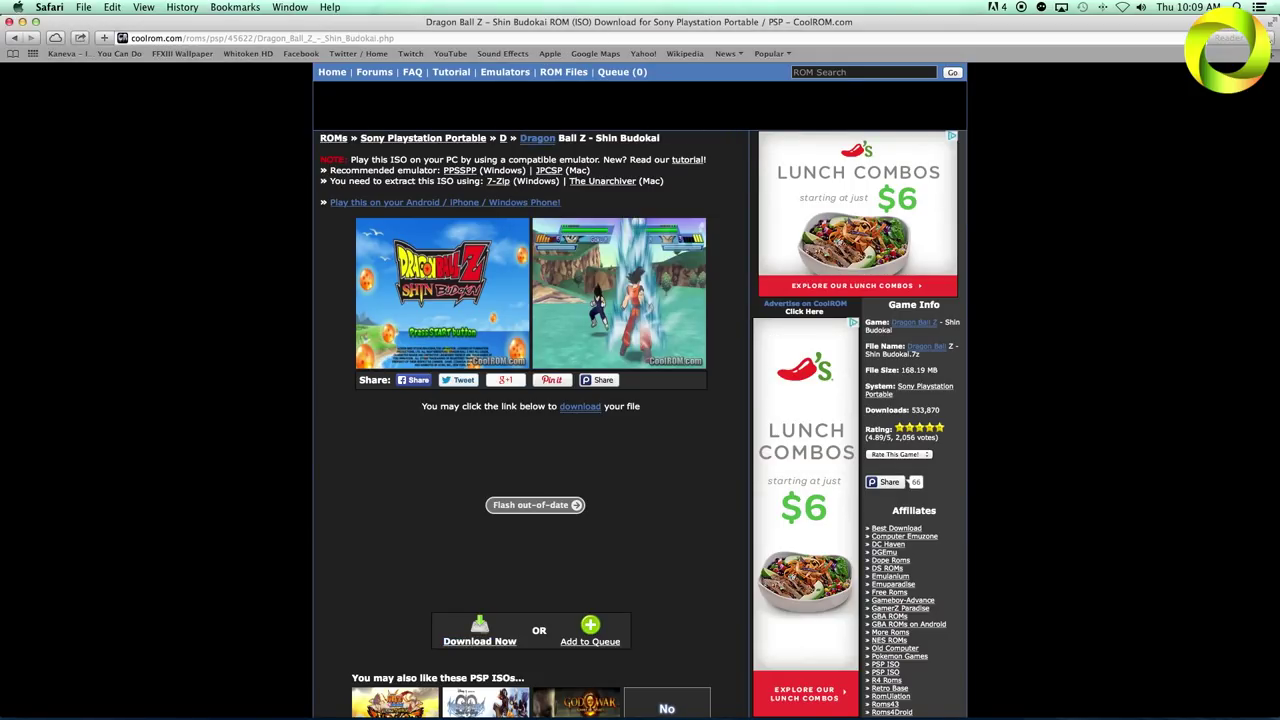
pyautogui.click(1232, 40)
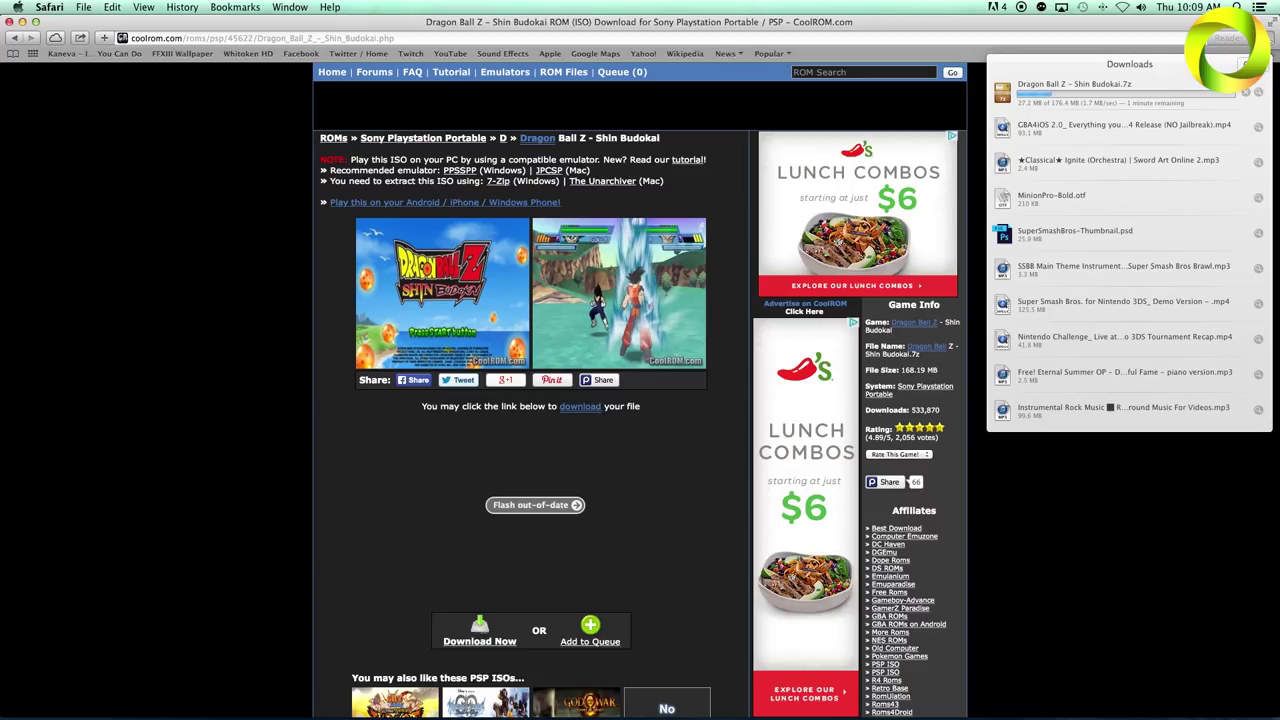
pyautogui.click(1258, 38)
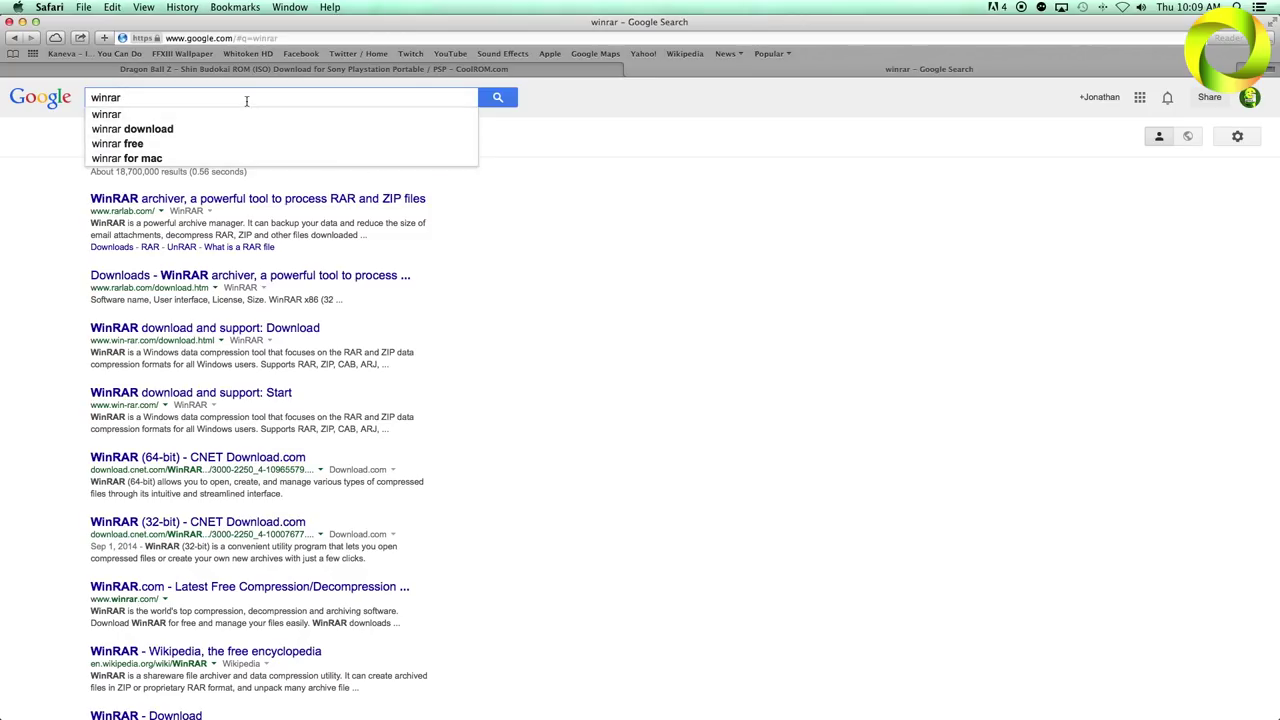
pyautogui.press('BackSpace')
pyautogui.press('BackSpace')
pyautogui.press('BackSpace')
pyautogui.press('BackSpace')
pyautogui.press('BackSpace')
pyautogui.press('BackSpace')
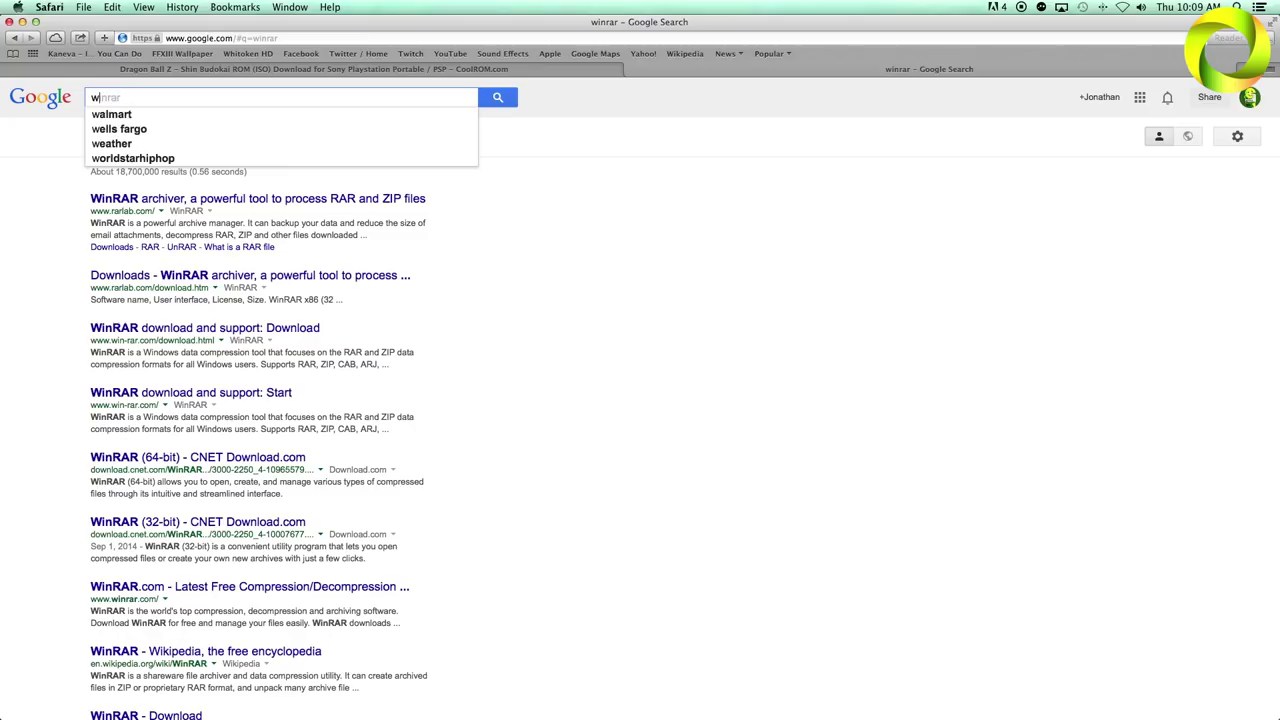
pyautogui.write('unarchiver')
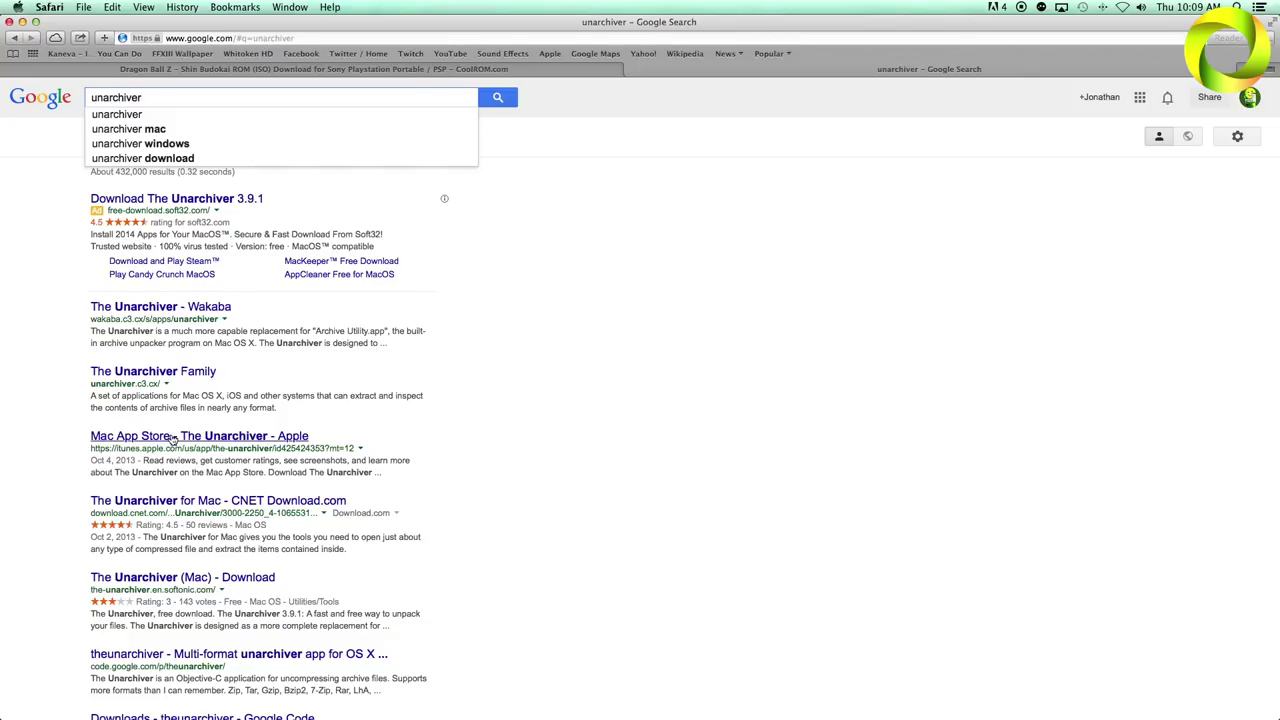
pyautogui.click(172, 437)
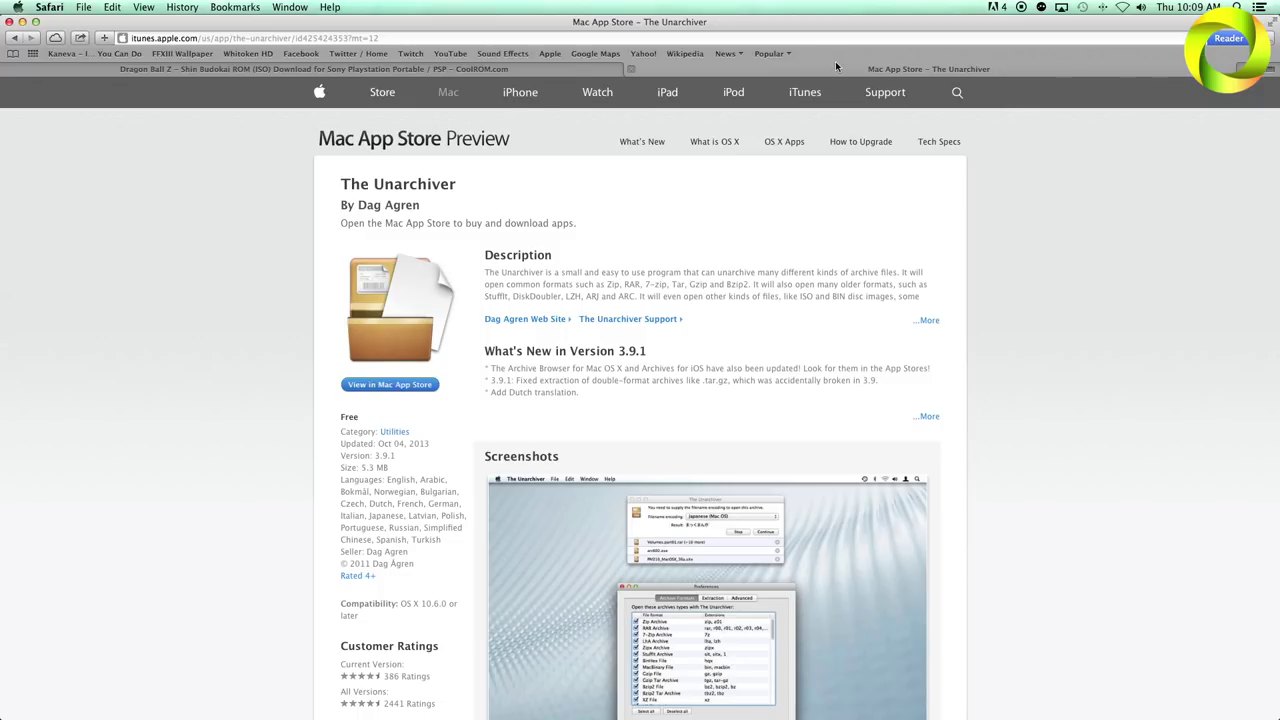
pyautogui.click(634, 69)
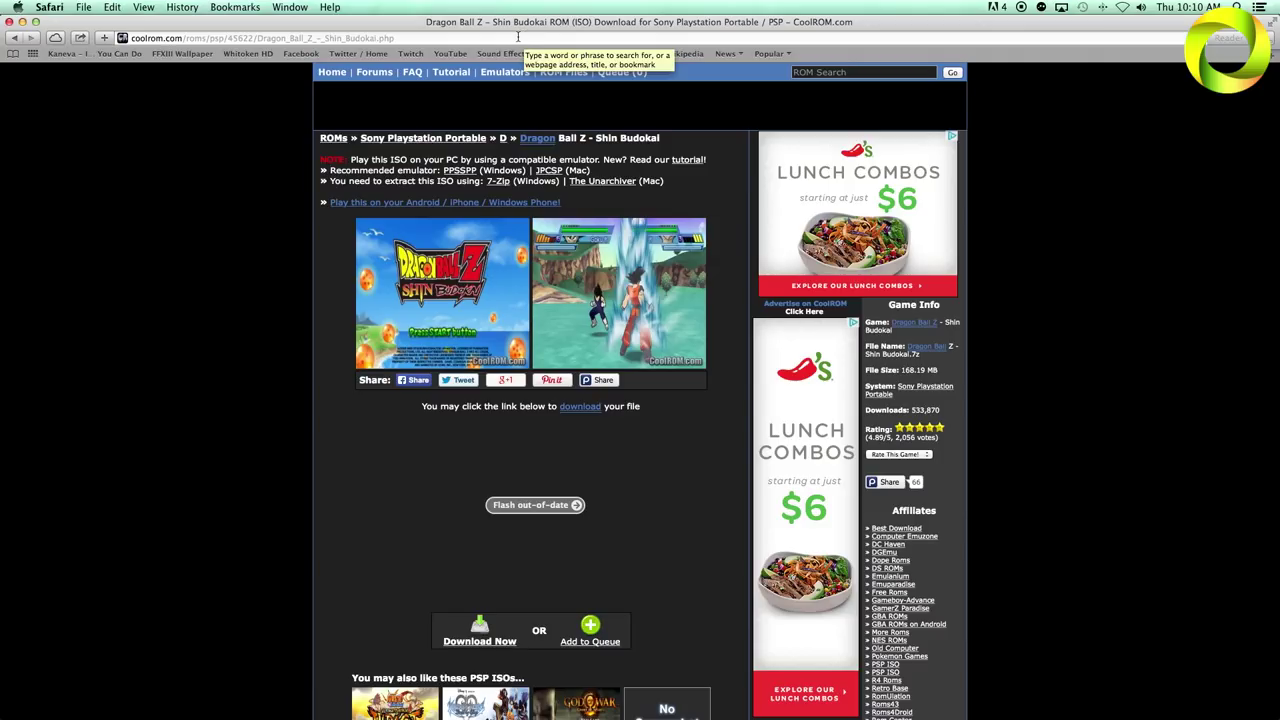
# - Open the OPERATIONiDROID channel on YouTube and view the upload schedule and links in its About section
pyautogui.click(452, 54)
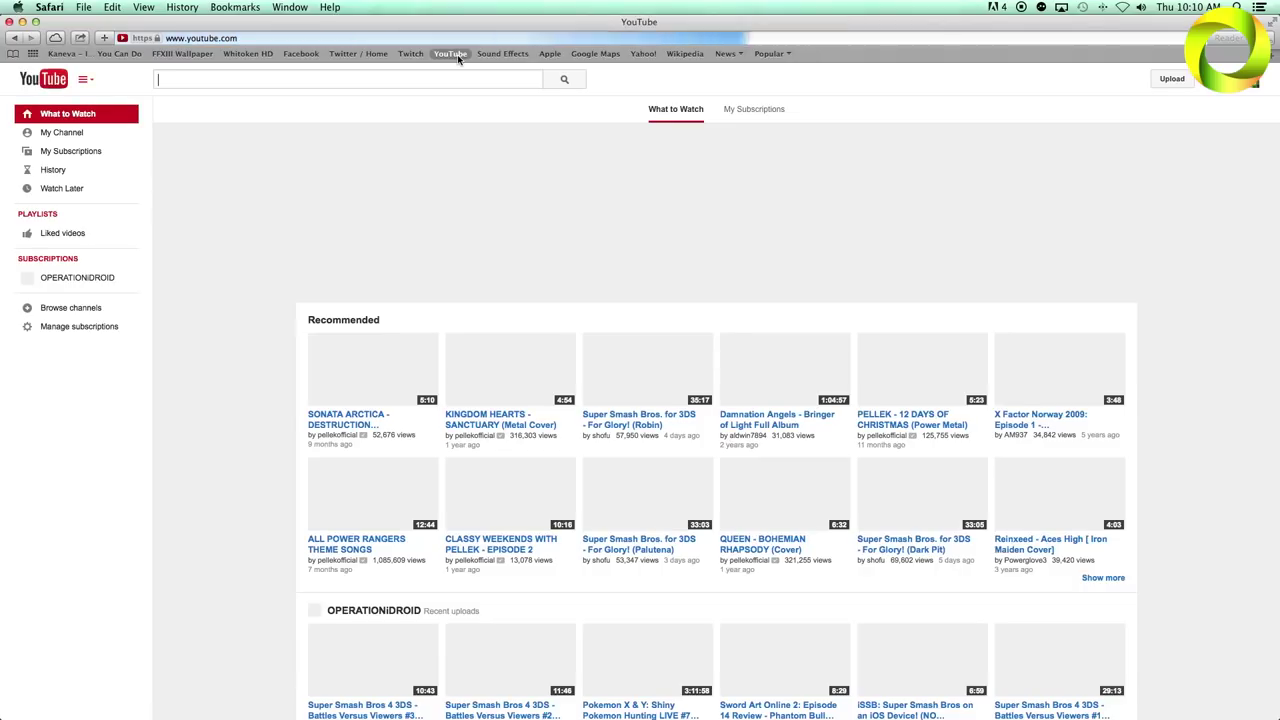
pyautogui.click(116, 280)
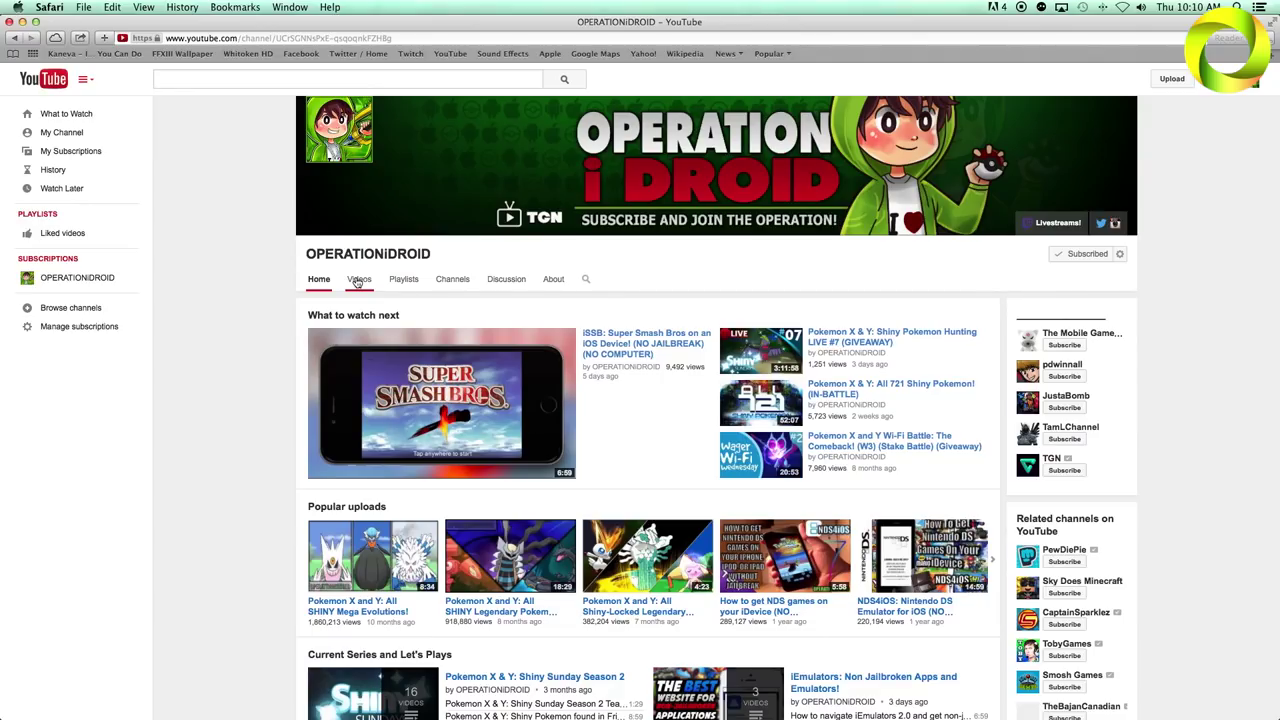
pyautogui.click(553, 280)
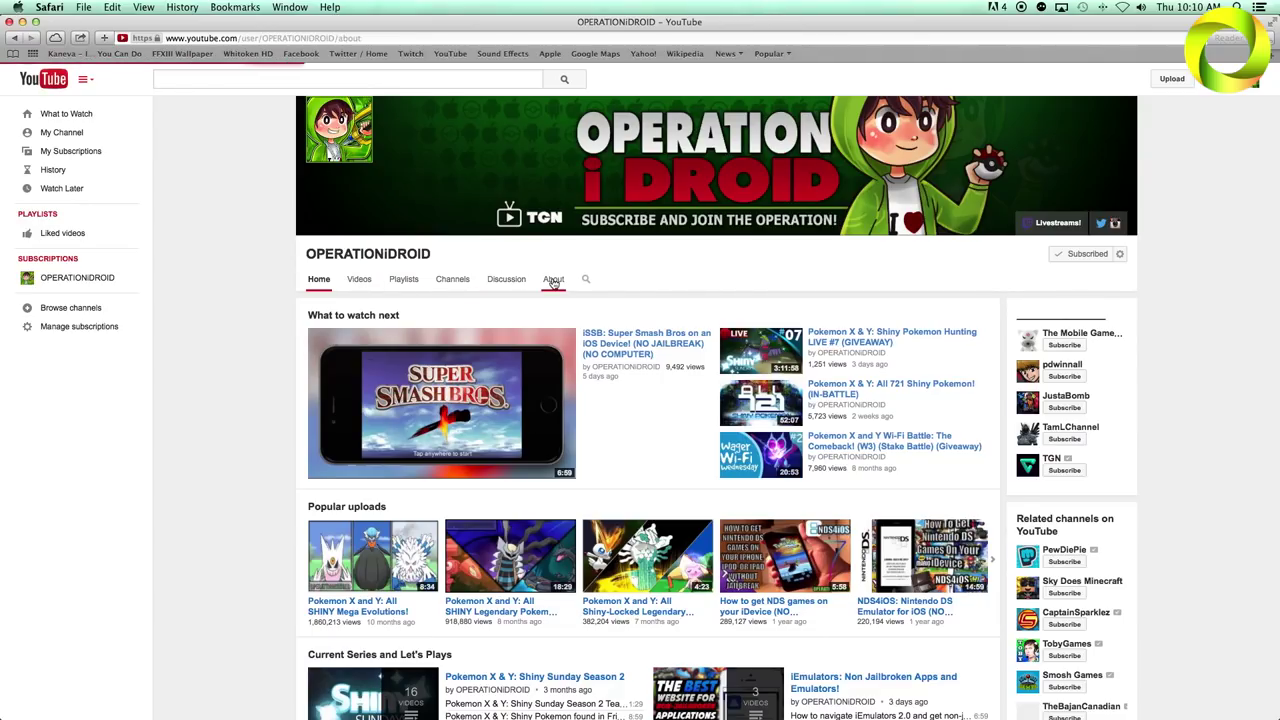
pyautogui.scroll(2, 553, 283)
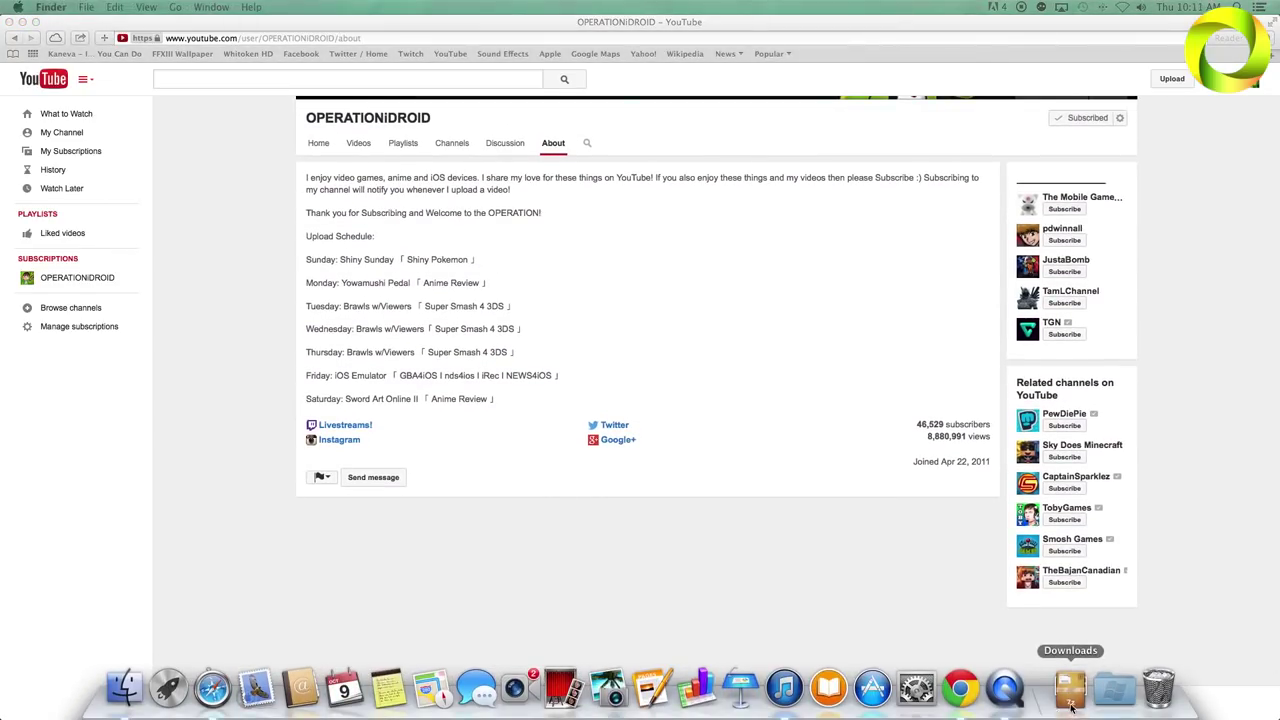
# - Open the downloaded archive Dragon Ball Z - Shin Budokai-2.7z from the Downloads folder to extract it
pyautogui.click(1067, 692)
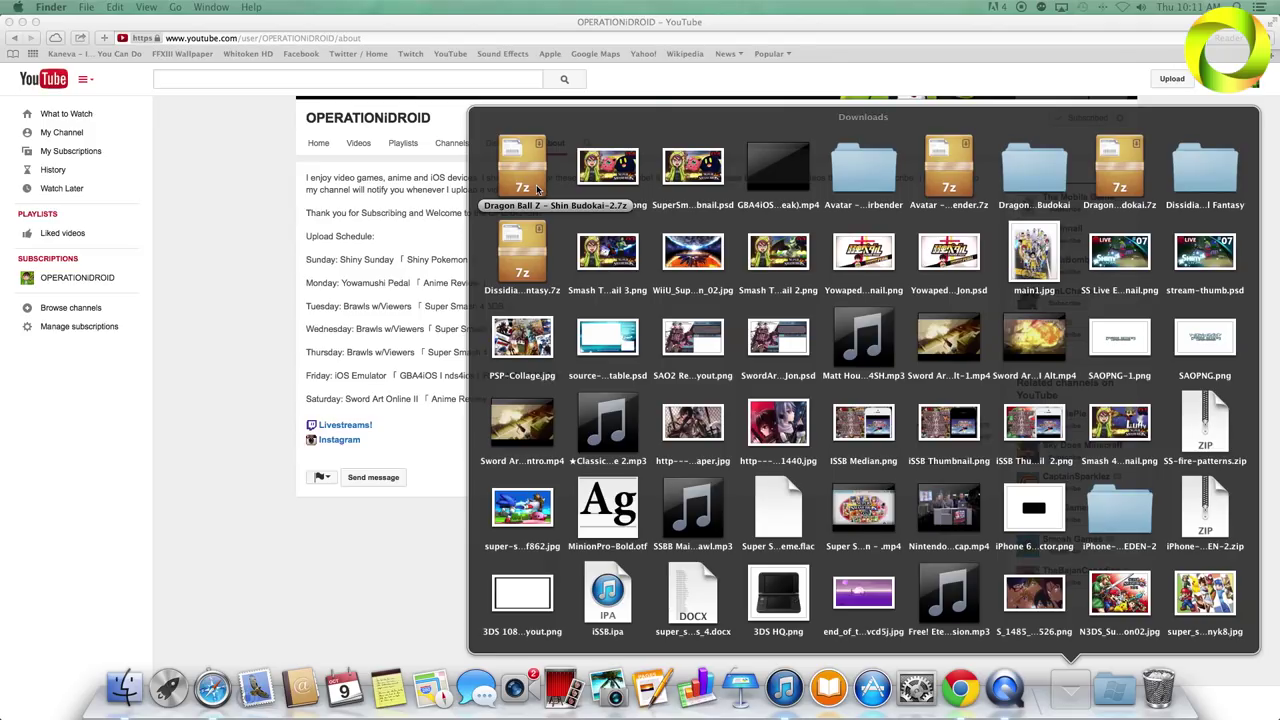
pyautogui.click(536, 190)
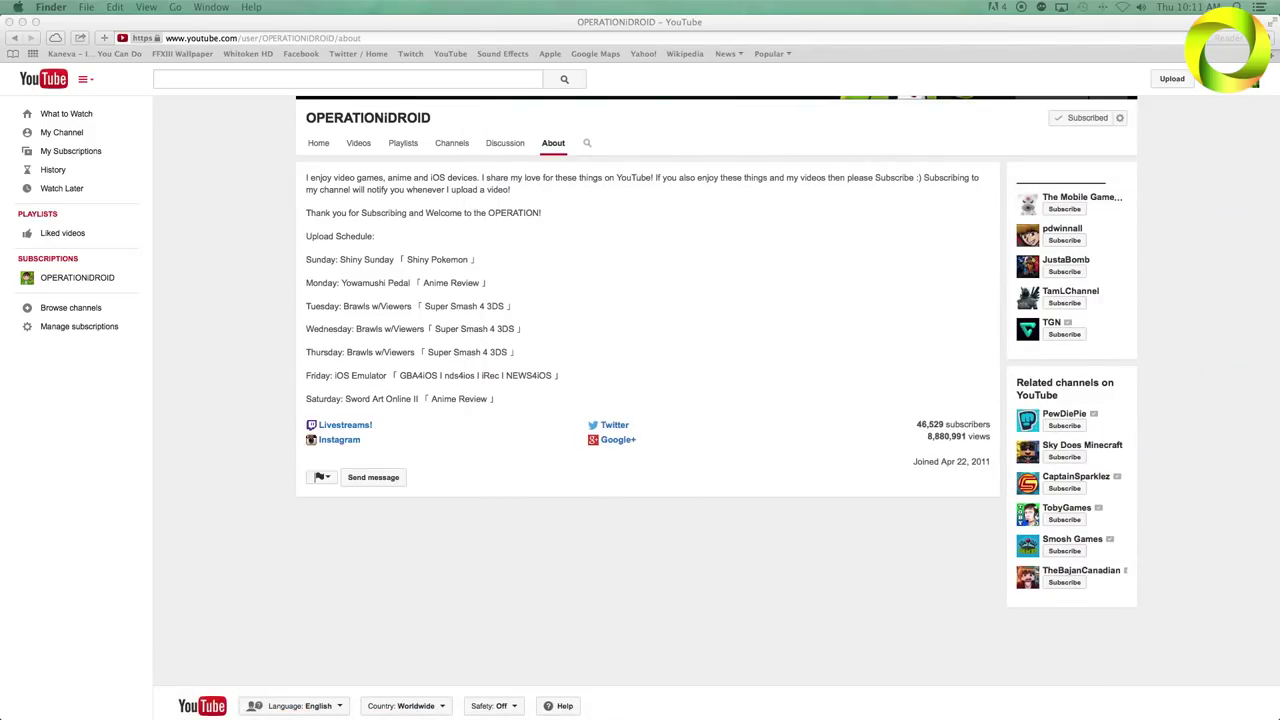
pyautogui.moveTo(1034, 126); pyautogui.dragTo(815, 203)
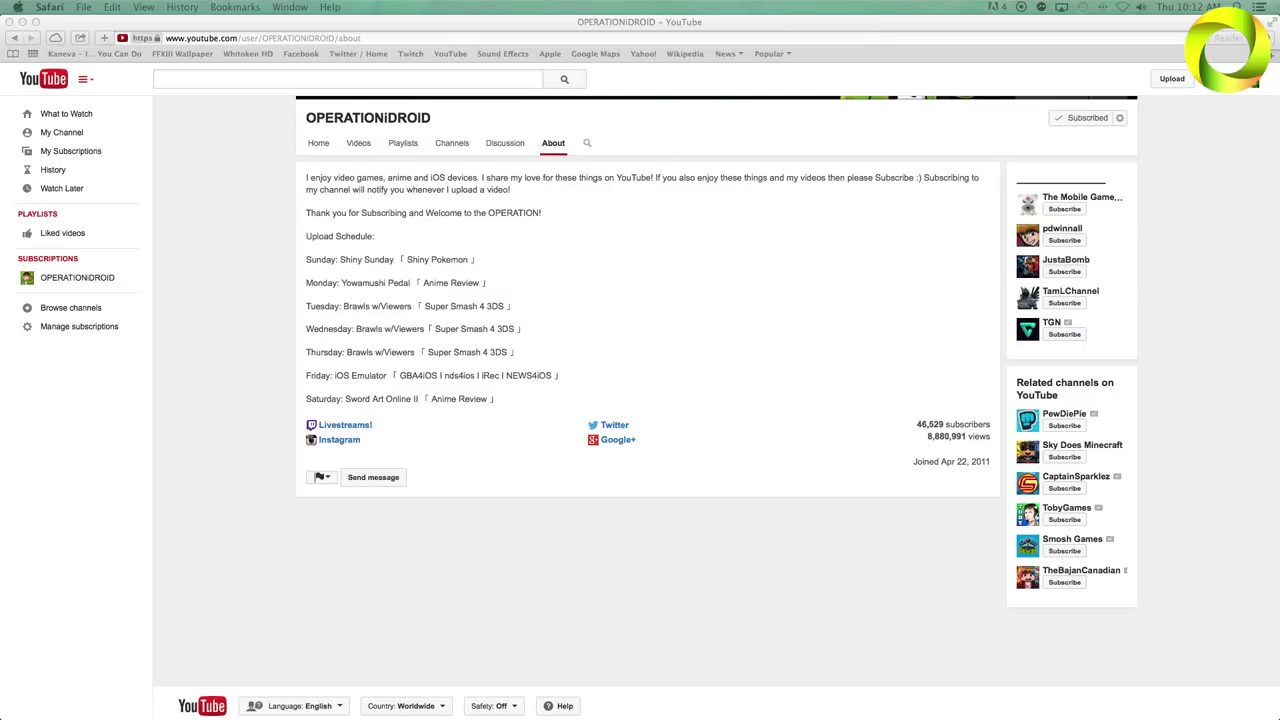
# - Bring the iTunes window into view, open the connected iPhone's app settings and show PPSSPP's documents under File Sharing
pyautogui.moveTo(1279, 4); pyautogui.dragTo(642, 4)
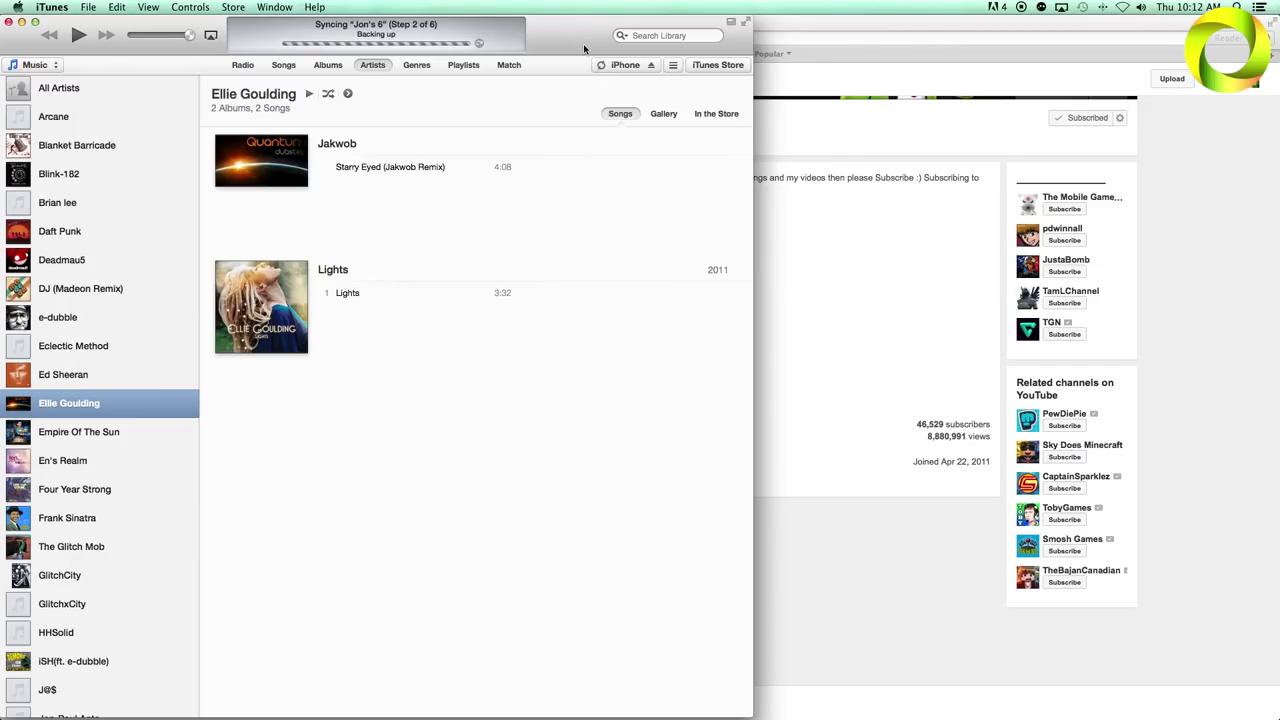
pyautogui.click(622, 65)
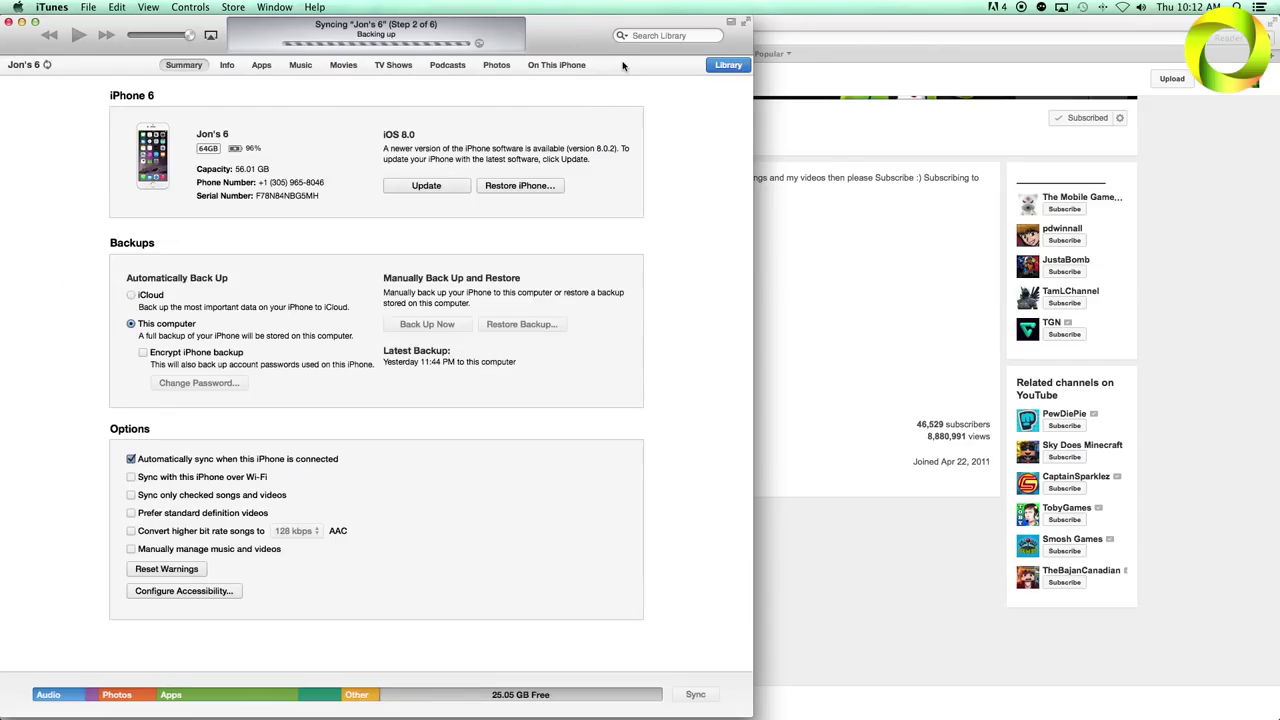
pyautogui.click(260, 65)
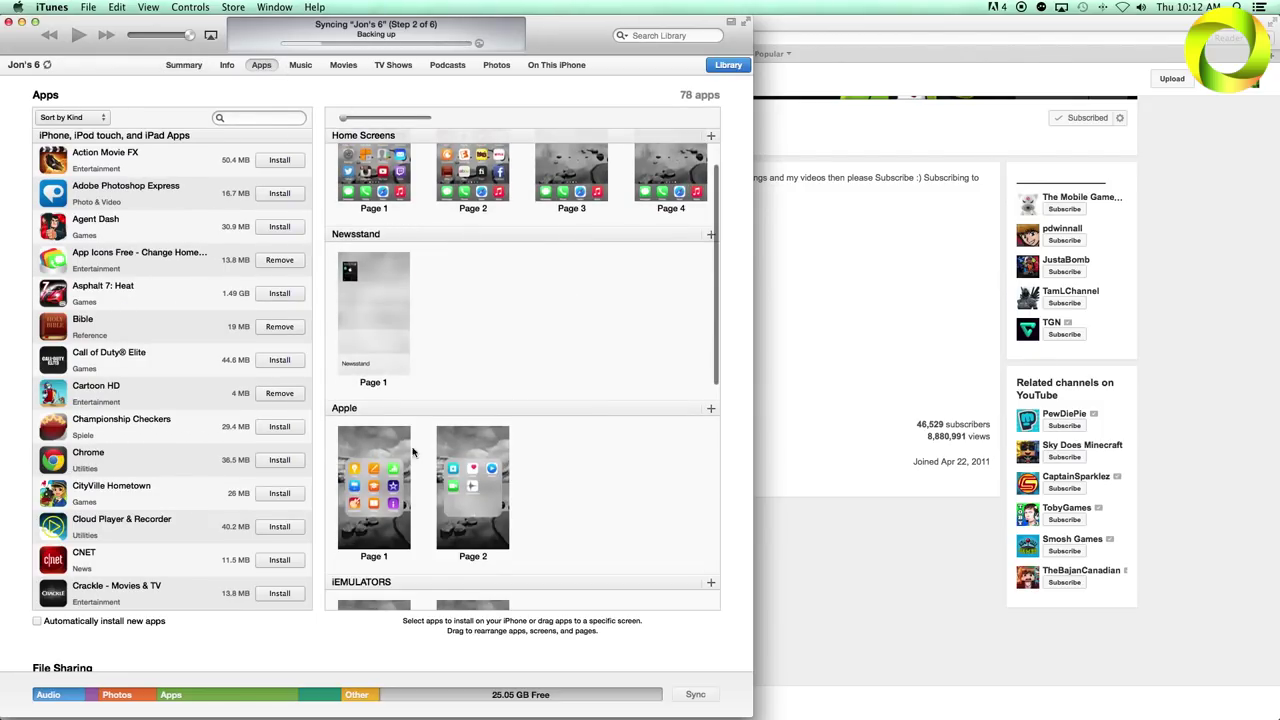
pyautogui.scroll(-5, 325, 495)
pyautogui.scroll(-10, 340, 524)
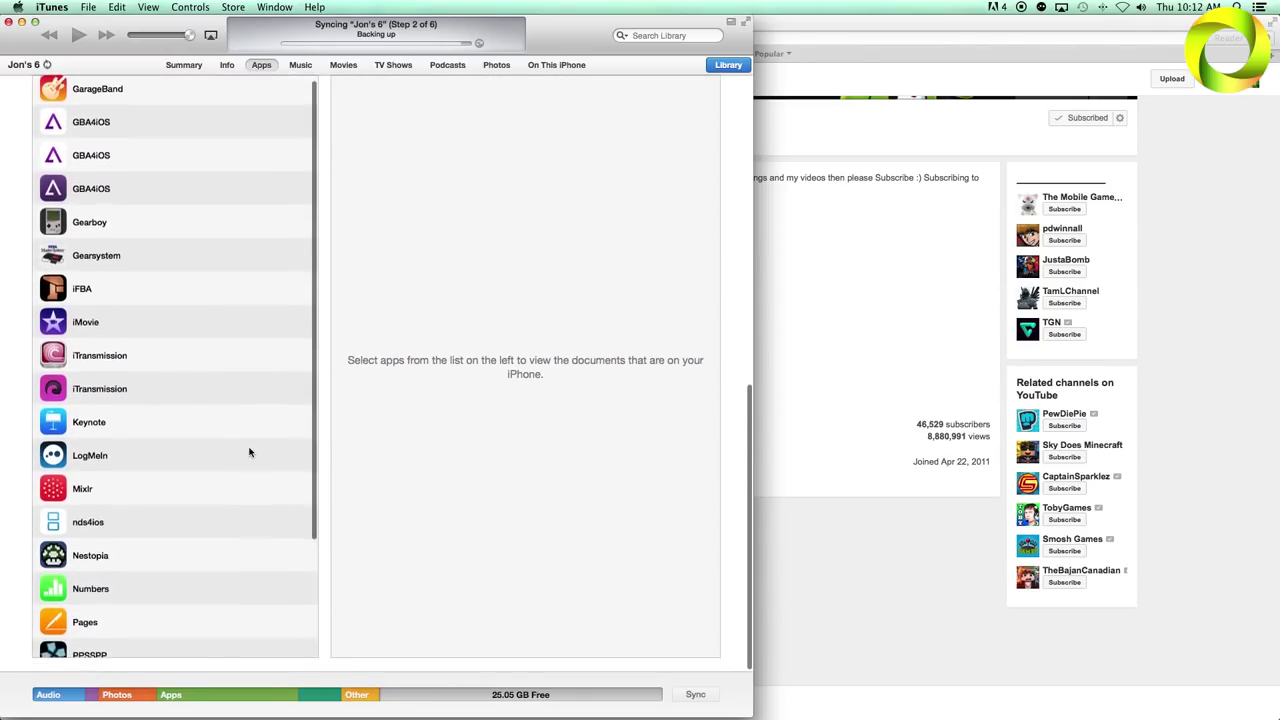
pyautogui.scroll(-5, 250, 453)
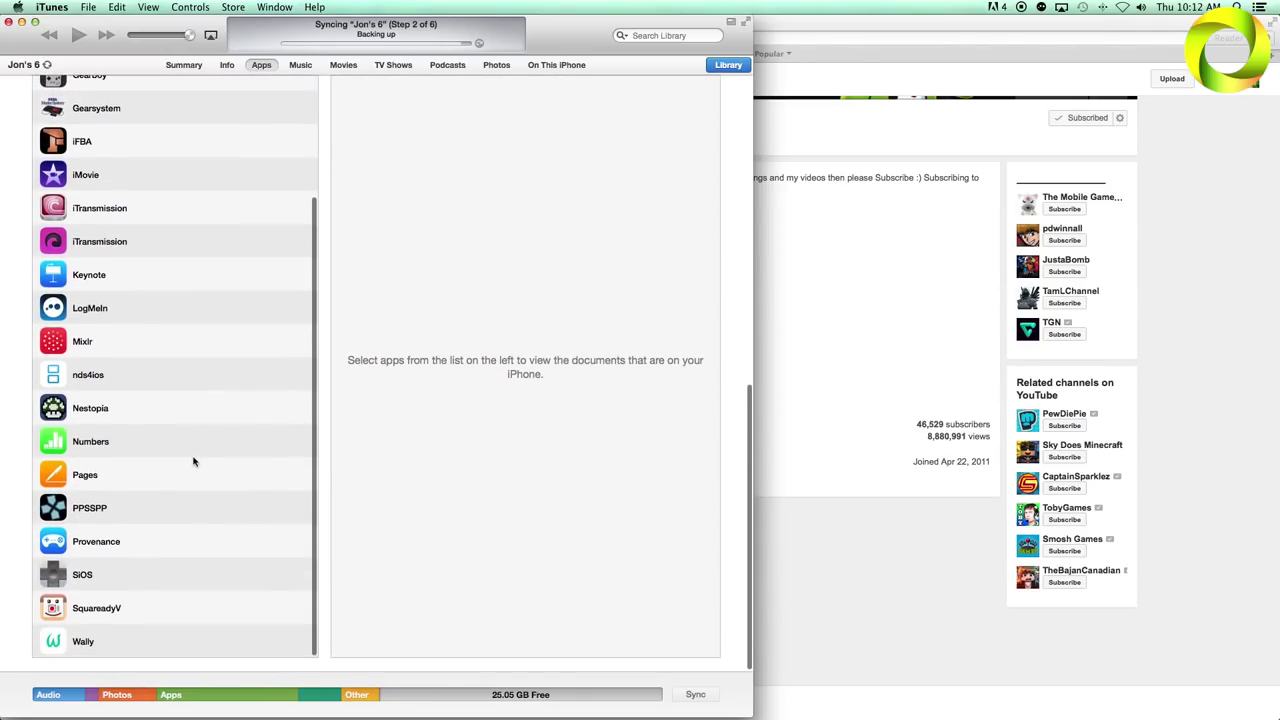
pyautogui.click(164, 500)
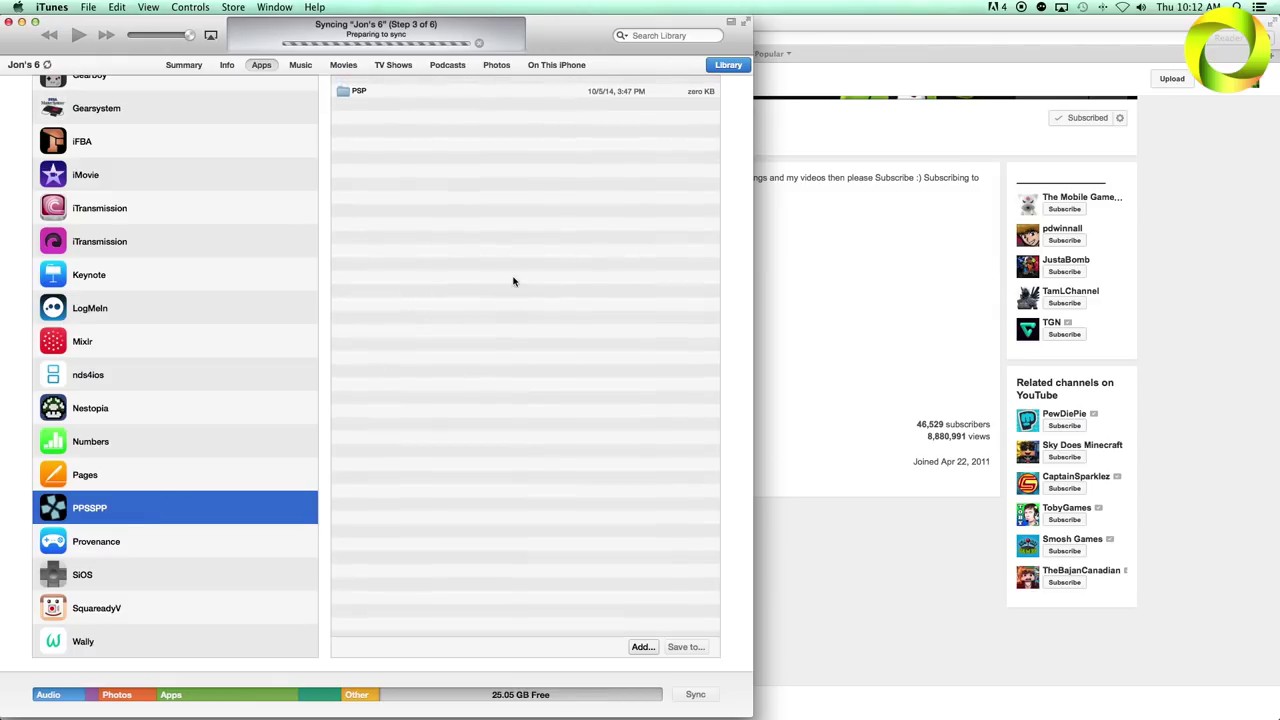
pyautogui.scroll(2, 733, 240)
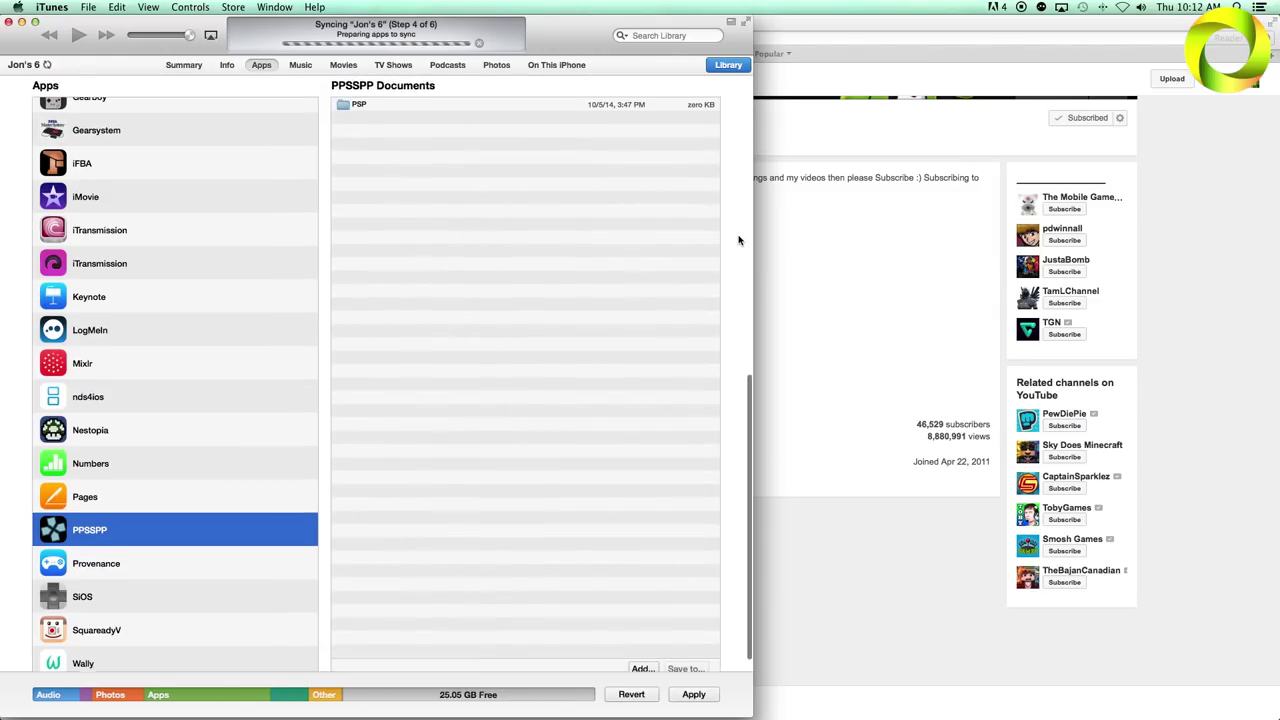
# - Dismiss the "Find iPhone" authorization warning and show PPSSPP's documents under File Sharing again
pyautogui.moveTo(1214, 712)
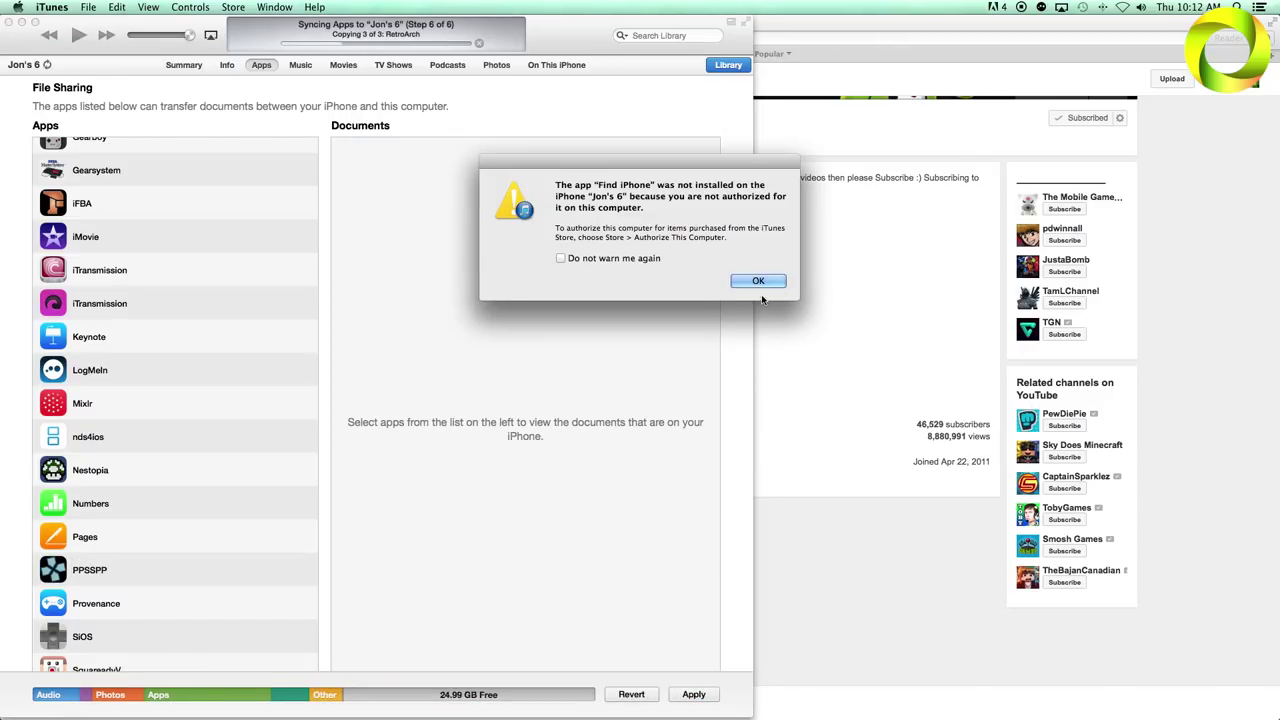
pyautogui.click(758, 281)
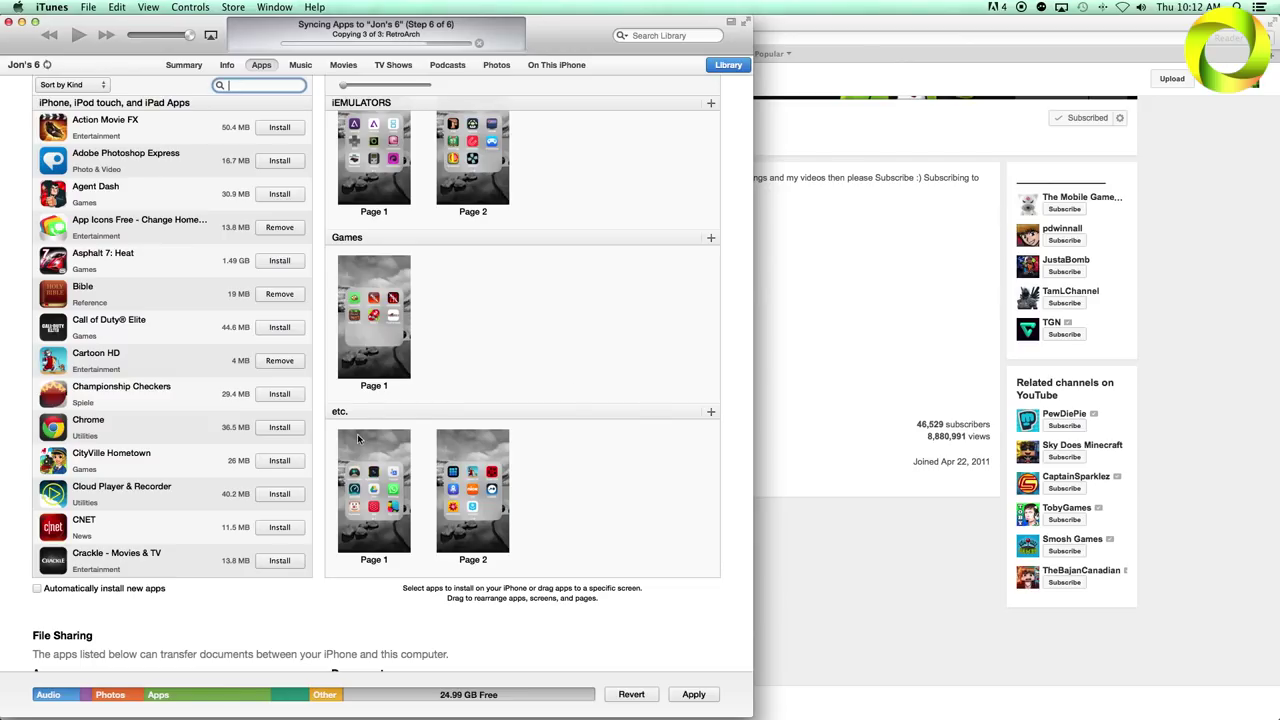
pyautogui.scroll(-15, 316, 510)
pyautogui.scroll(3, 316, 510)
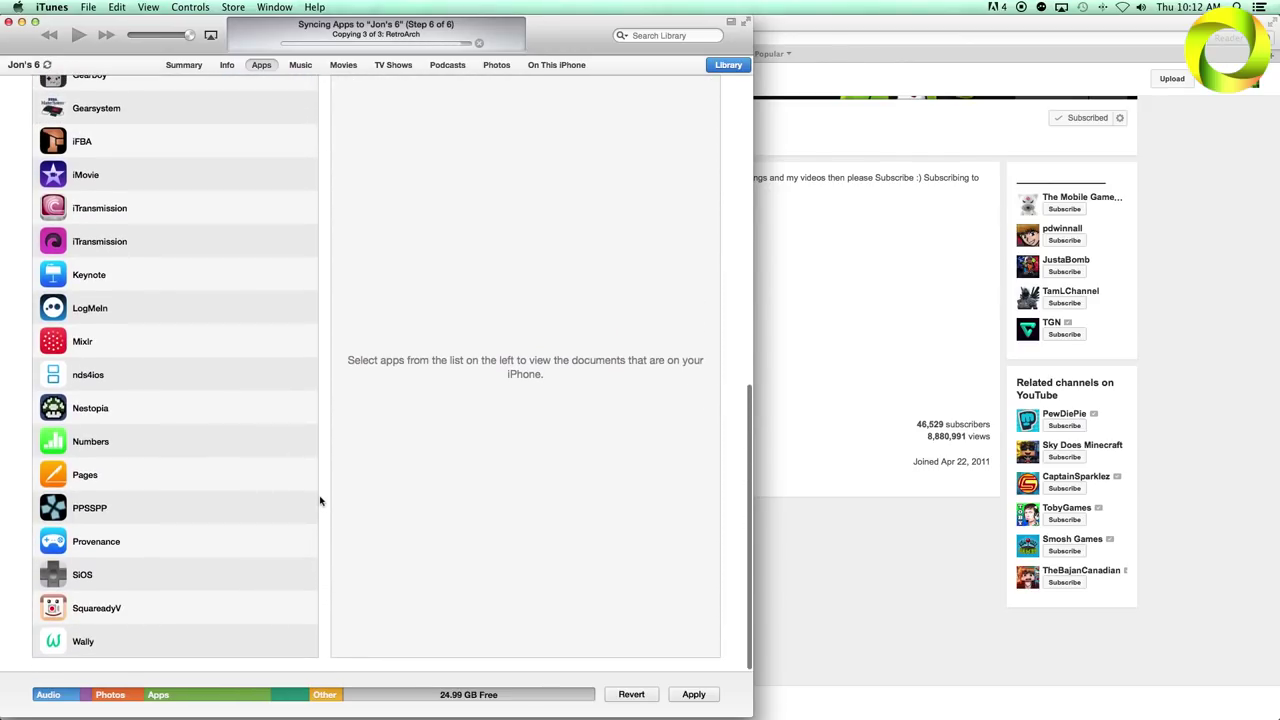
pyautogui.click(237, 524)
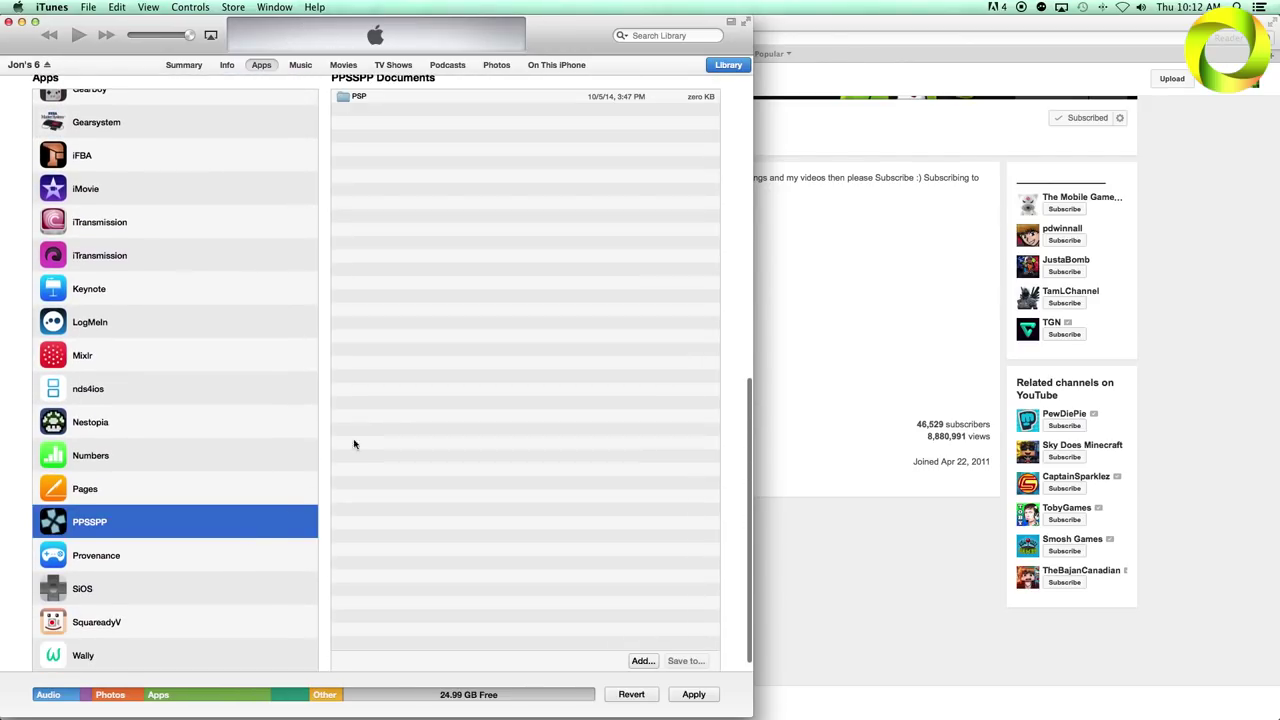
# - Copy the Dragon Ball Z - Shin Budokai ISO from the extracted Dragon Ball Z - Shin Budokai-2 folder in Downloads into PPSSPP's documents
pyautogui.scroll(2, 371, 336)
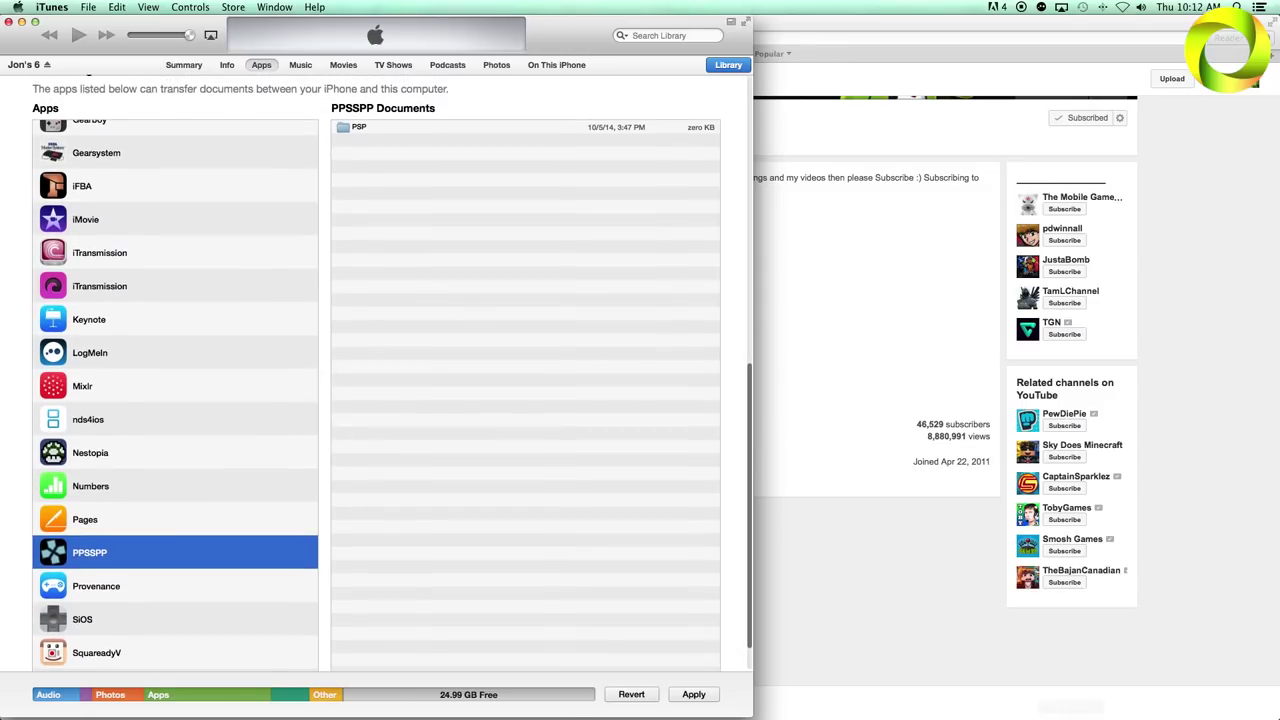
pyautogui.click(1085, 706)
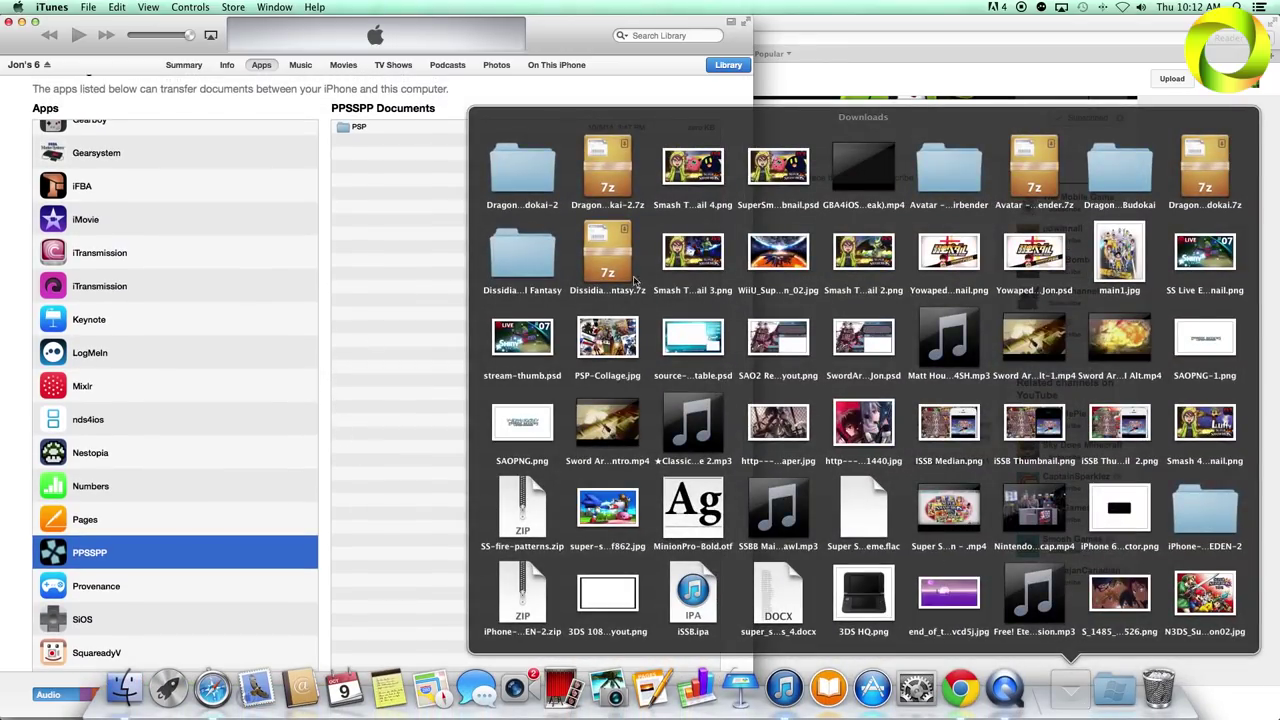
pyautogui.click(517, 170)
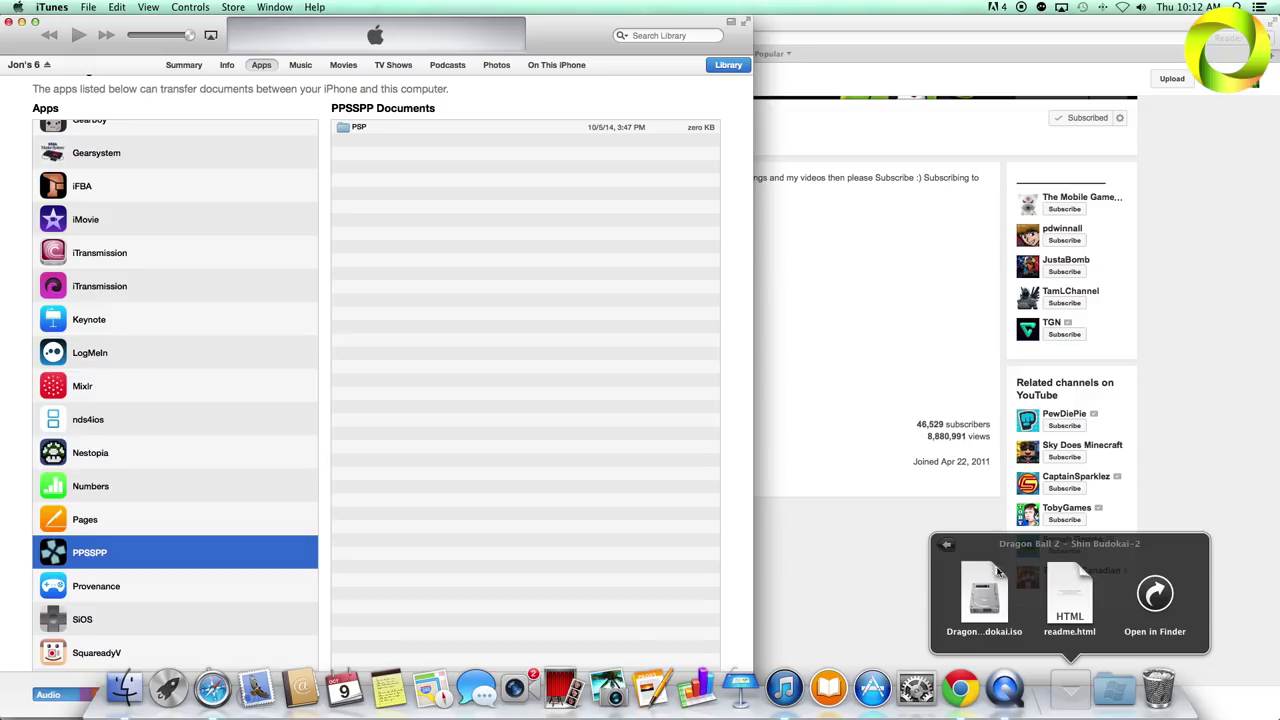
pyautogui.moveTo(992, 593); pyautogui.dragTo(630, 462)
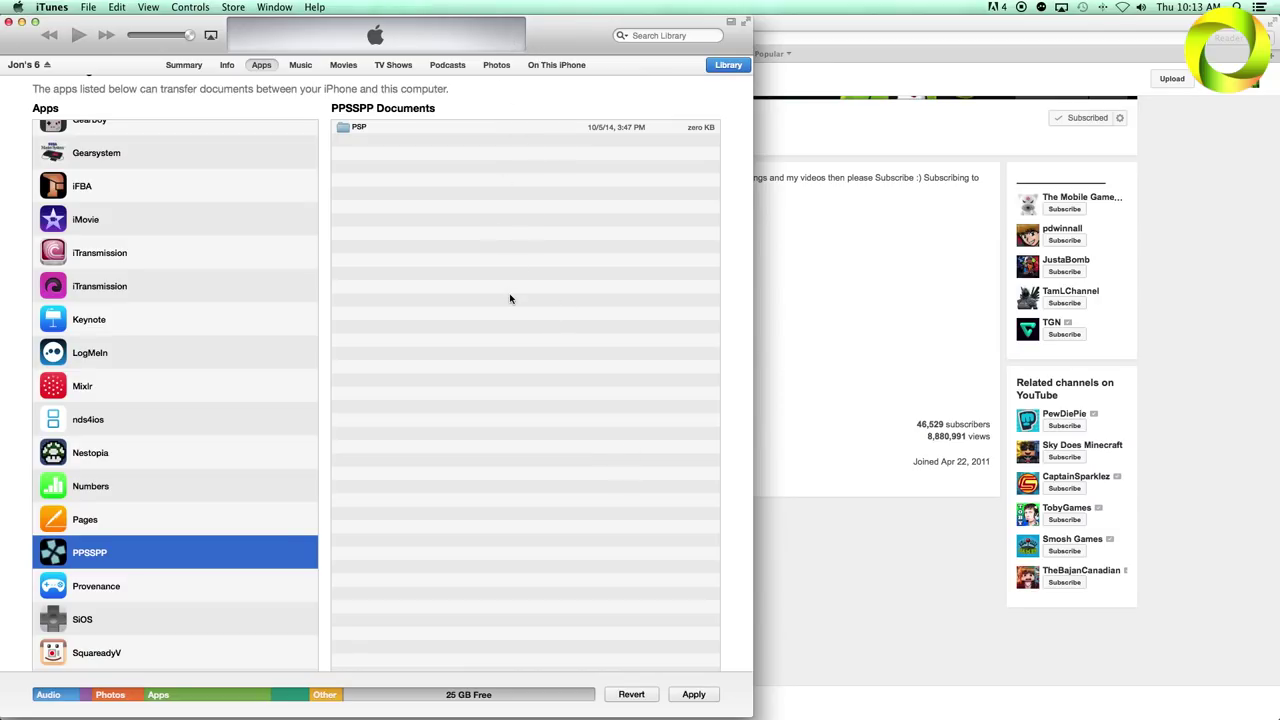
pyautogui.moveTo(495, 34)
pyautogui.click(506, 36)
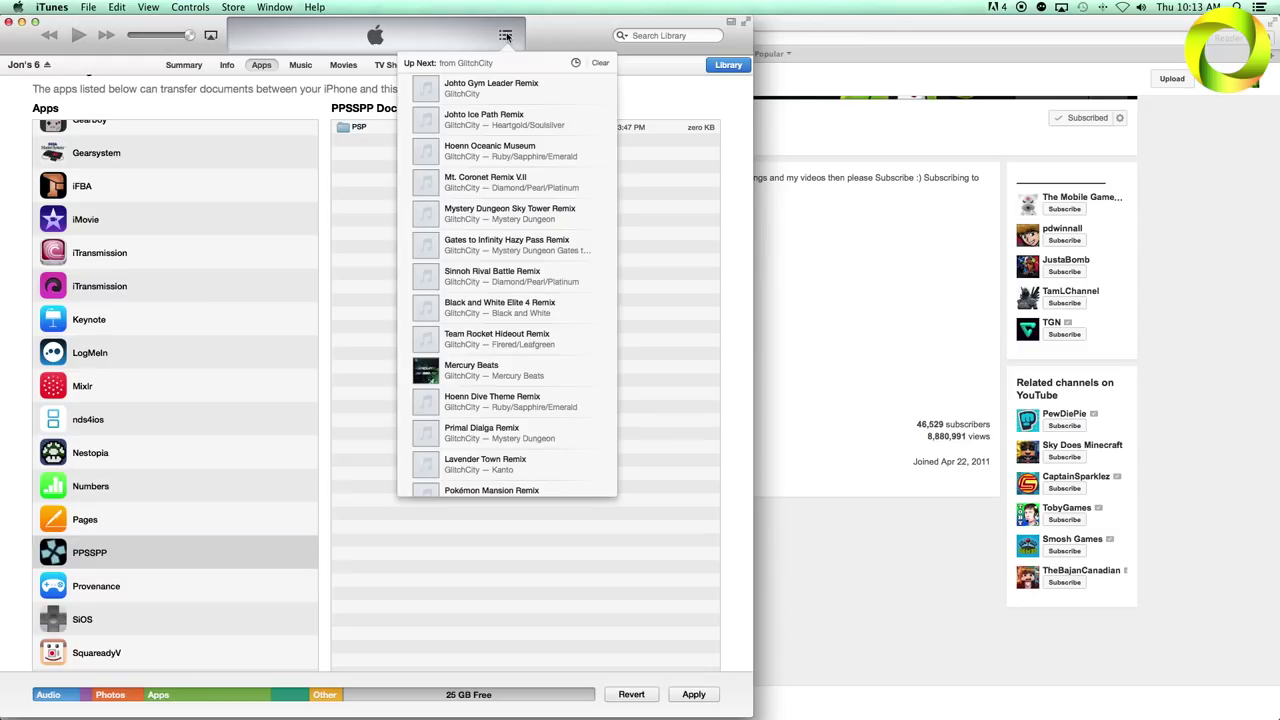
pyautogui.click(506, 36)
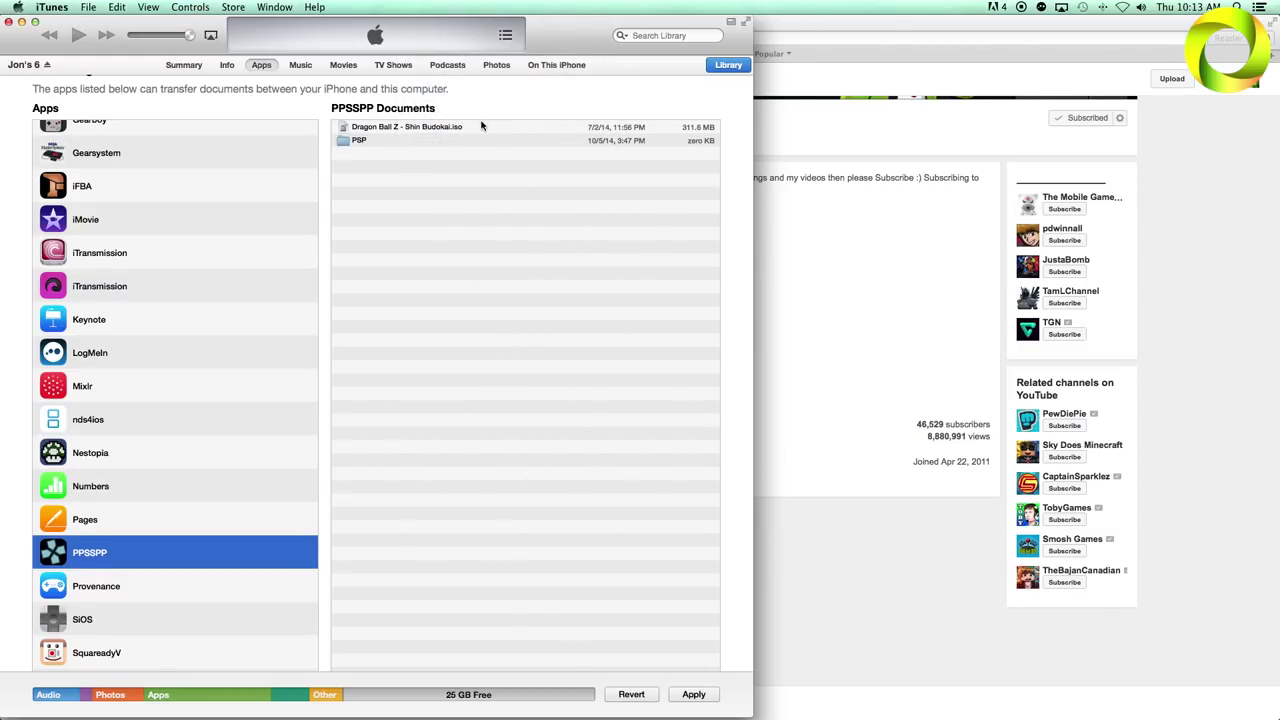